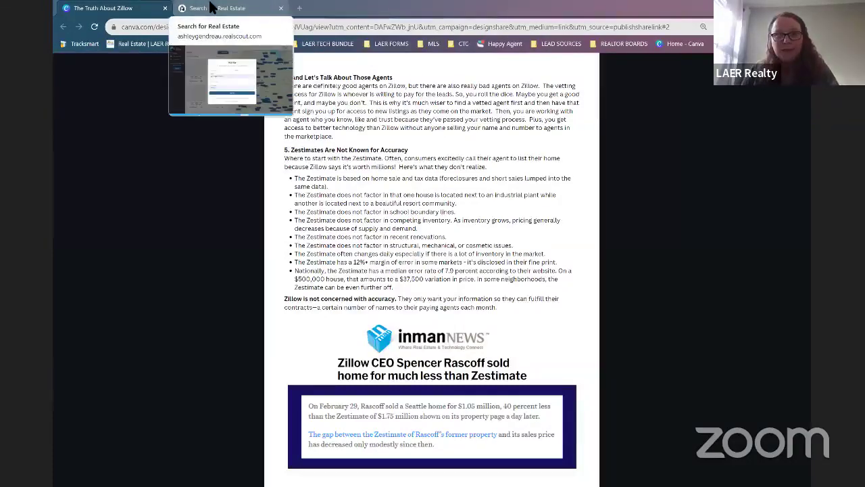
# Submit the autofilled client sign-up form on the Search for Real Estate page.
pyautogui.click(211, 7)
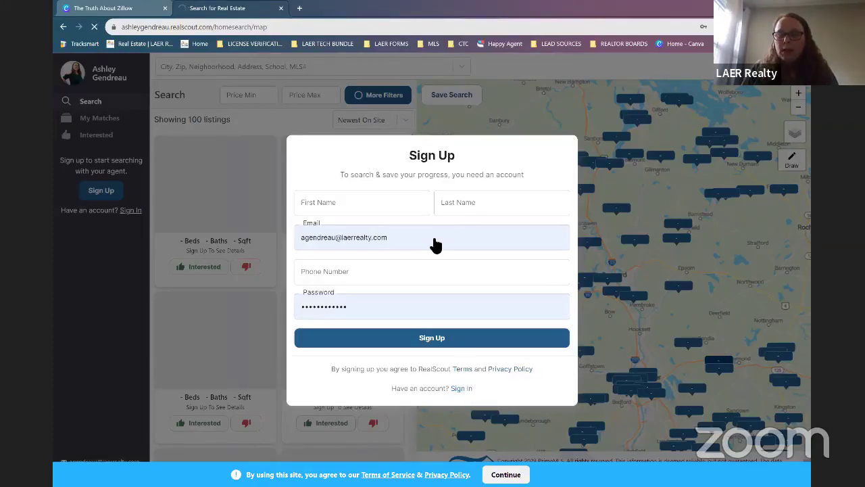
pyautogui.click(459, 339)
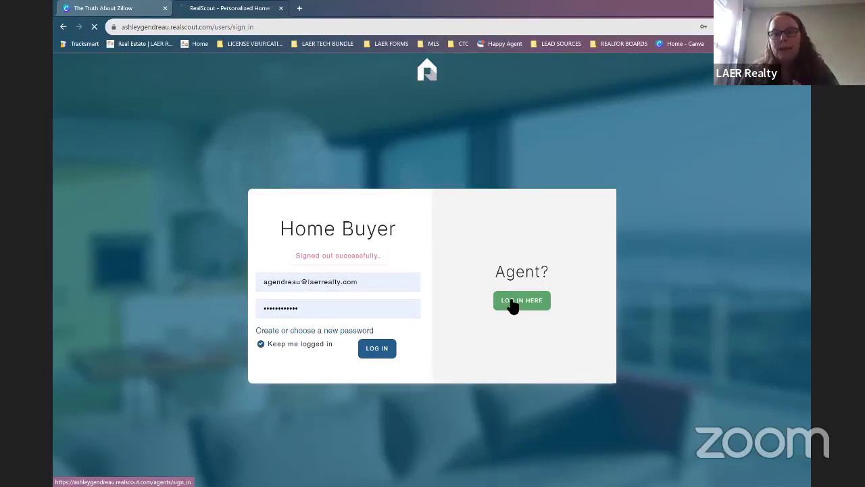
# Log into the agent account with the saved credentials via the agent login.
pyautogui.click(511, 303)
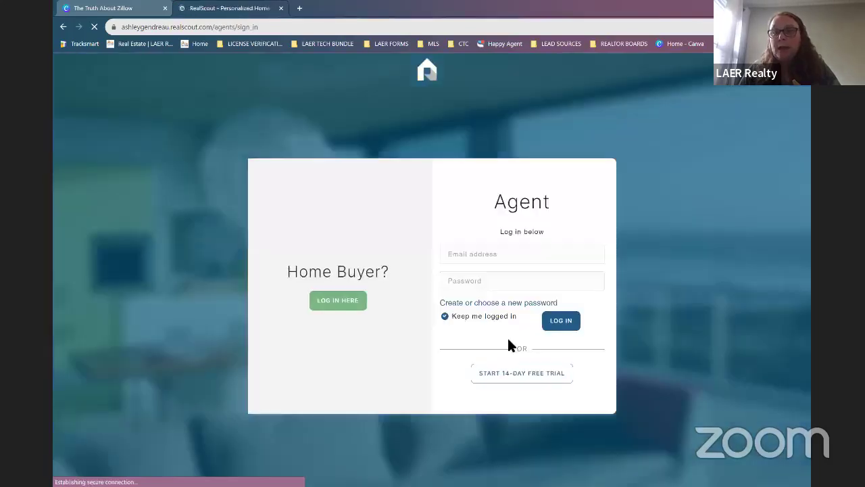
pyautogui.click(561, 322)
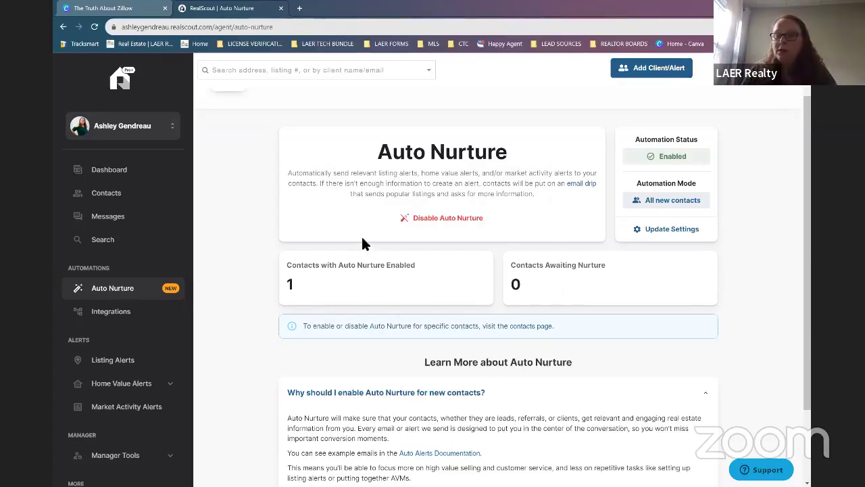
# Start disabling Auto Nurture and dismiss the Are you sure? confirmation.
pyautogui.click(448, 218)
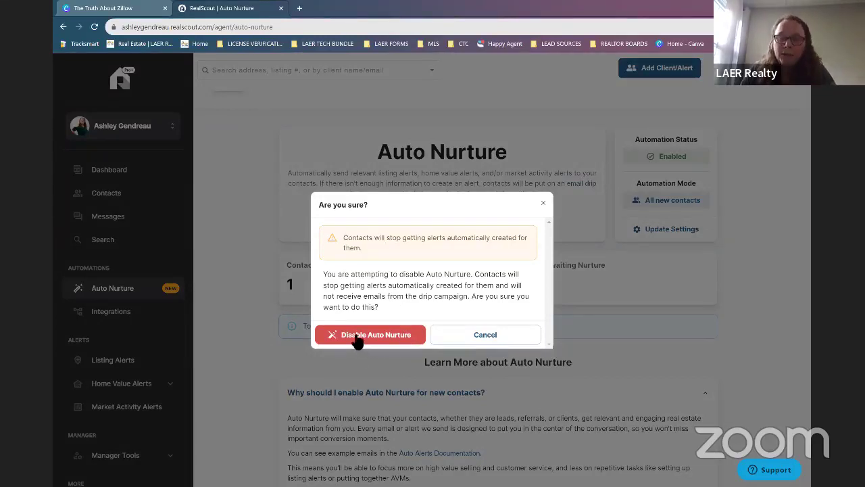
pyautogui.click(507, 334)
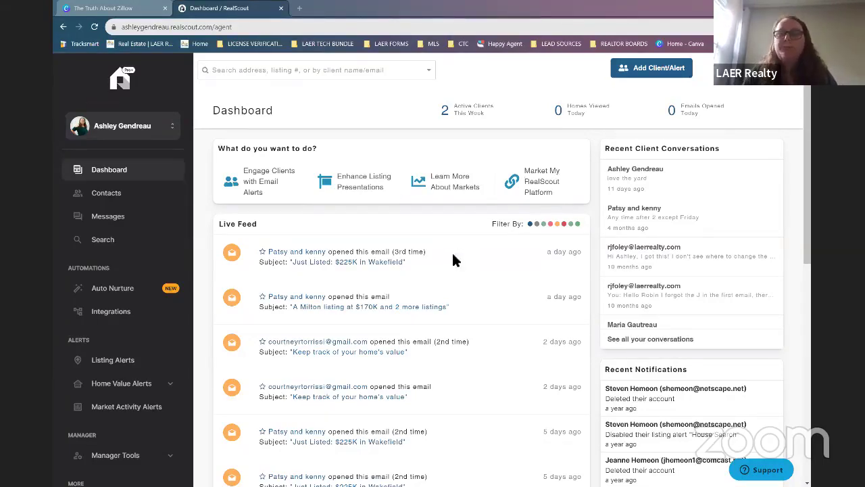
# Open the 'Just Listed: $225K in Wakefield' email preview from the Live Feed.
pyautogui.scroll(-1, 451, 258)
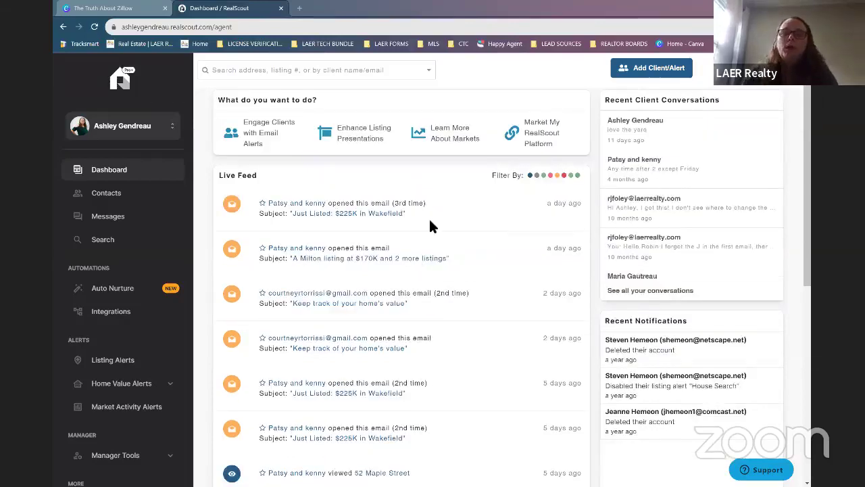
pyautogui.scroll(-1, 431, 234)
pyautogui.scroll(-1, 432, 237)
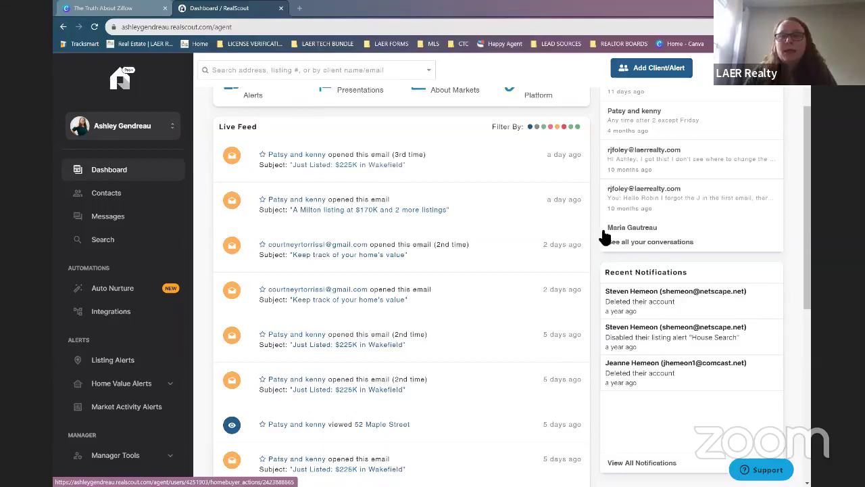
pyautogui.click(404, 166)
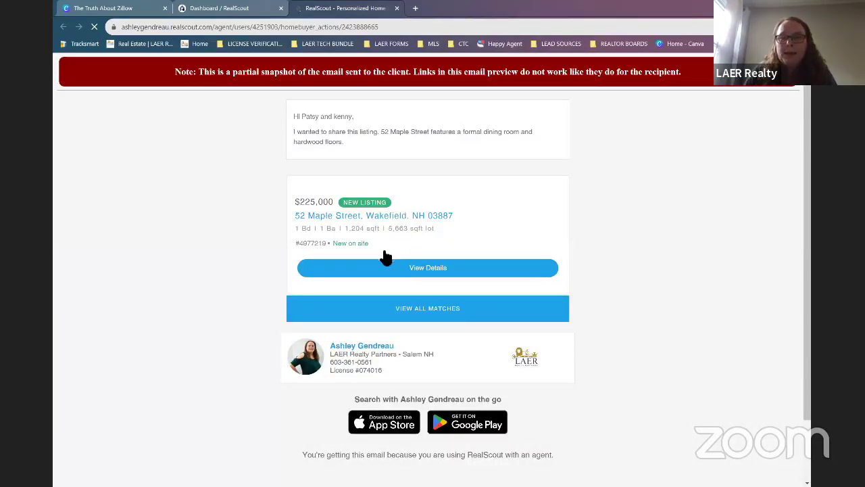
pyautogui.scroll(-2, 392, 225)
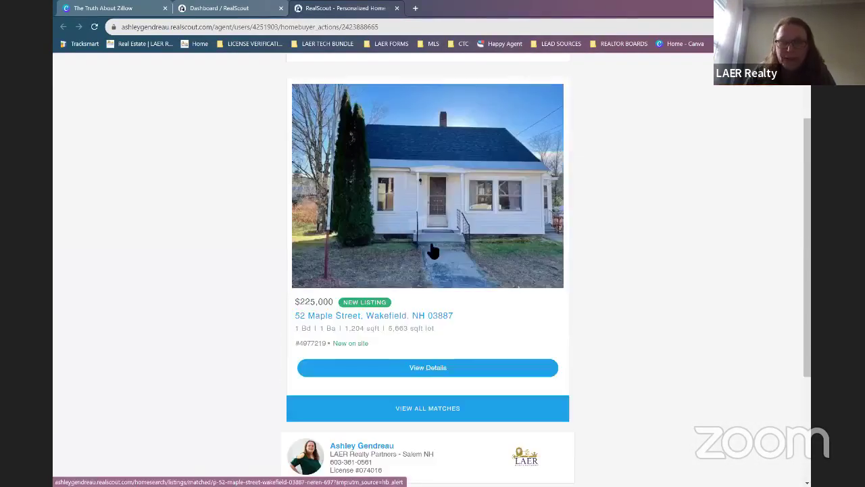
pyautogui.scroll(-1, 496, 250)
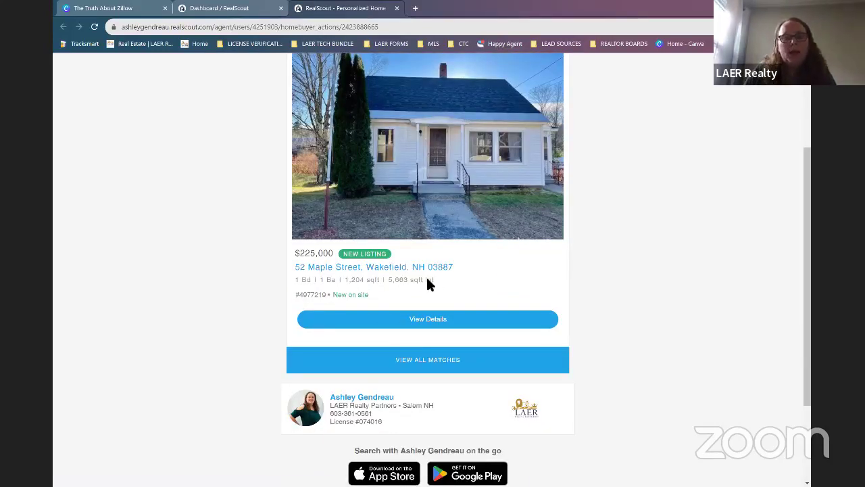
pyautogui.tripleClick(389, 280)
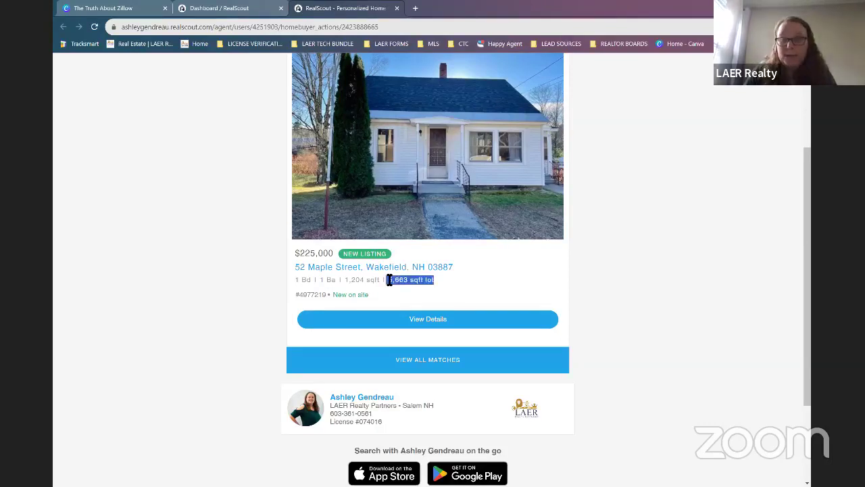
pyautogui.click(465, 325)
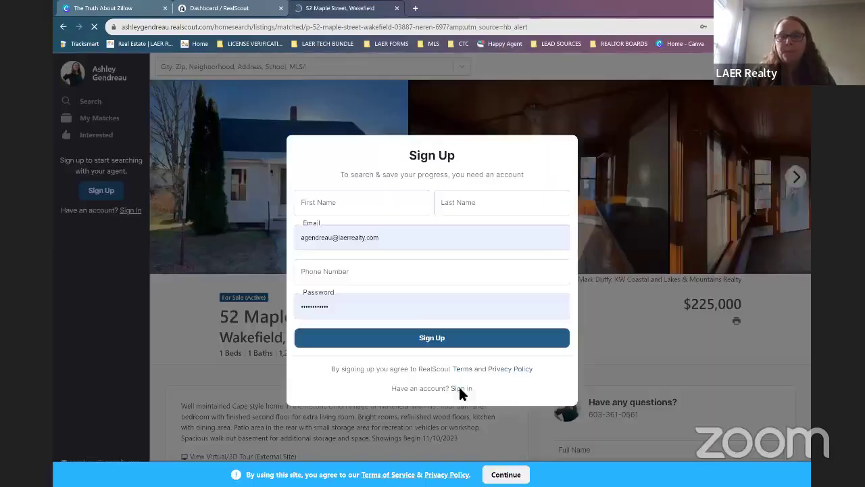
# Sign in as the agent from the sign-up prompt and reopen the emailed listing preview.
pyautogui.click(461, 389)
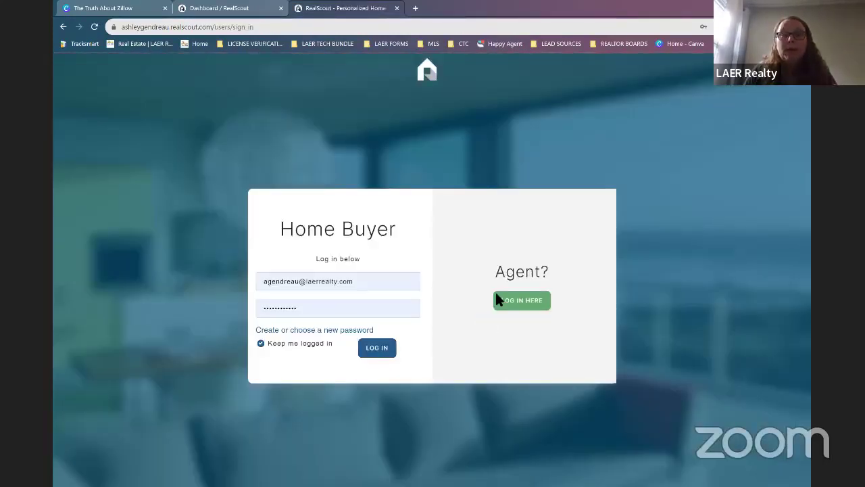
pyautogui.click(498, 299)
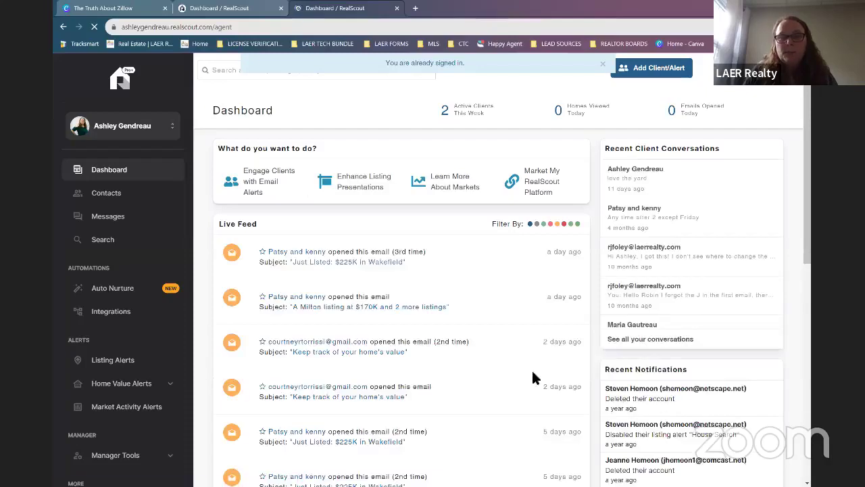
pyautogui.click(429, 290)
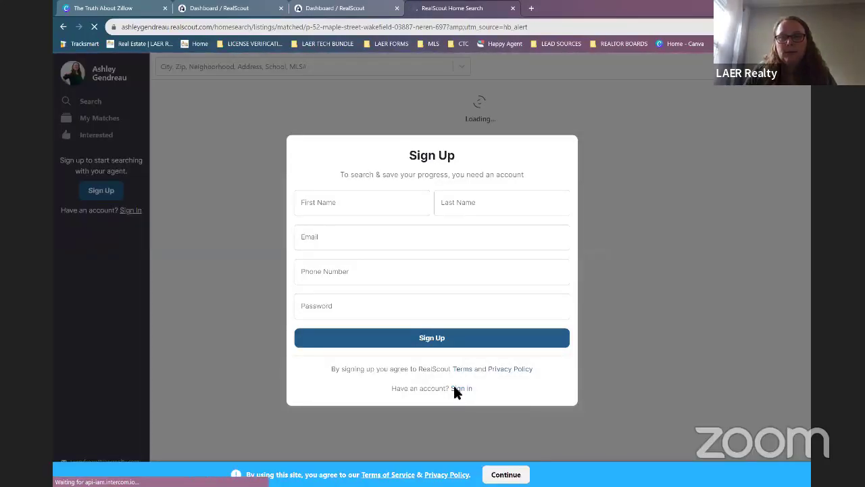
# Switch from the sign-up modal to sign-in and choose the agent login.
pyautogui.click(455, 389)
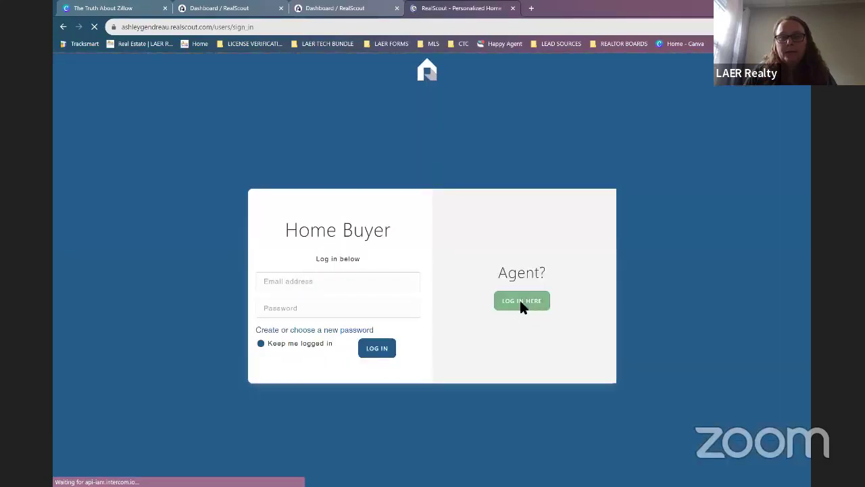
pyautogui.click(520, 302)
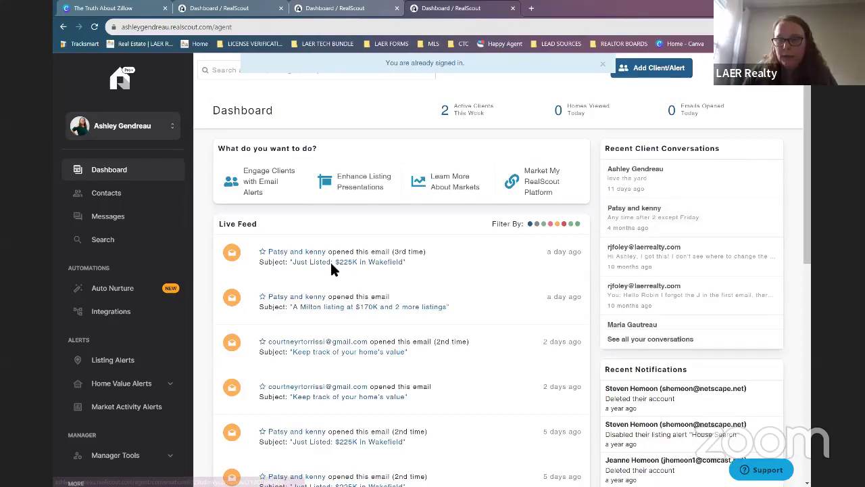
# Go from the Dashboard to the agent's Contacts list via the sidebar.
pyautogui.scroll(-3, 507, 311)
pyautogui.scroll(2, 678, 360)
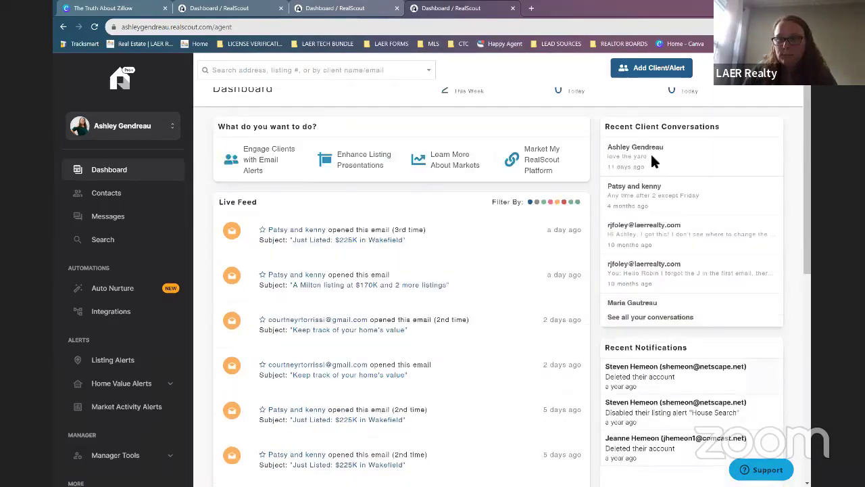
pyautogui.scroll(1, 651, 152)
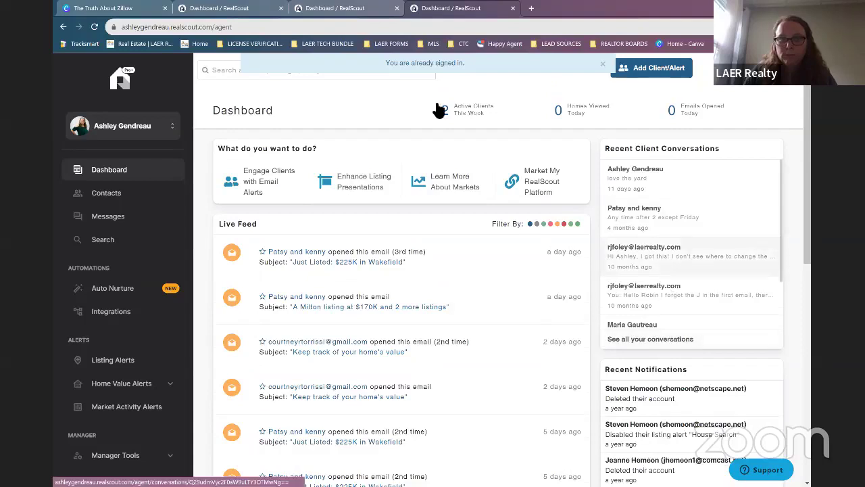
pyautogui.click(98, 197)
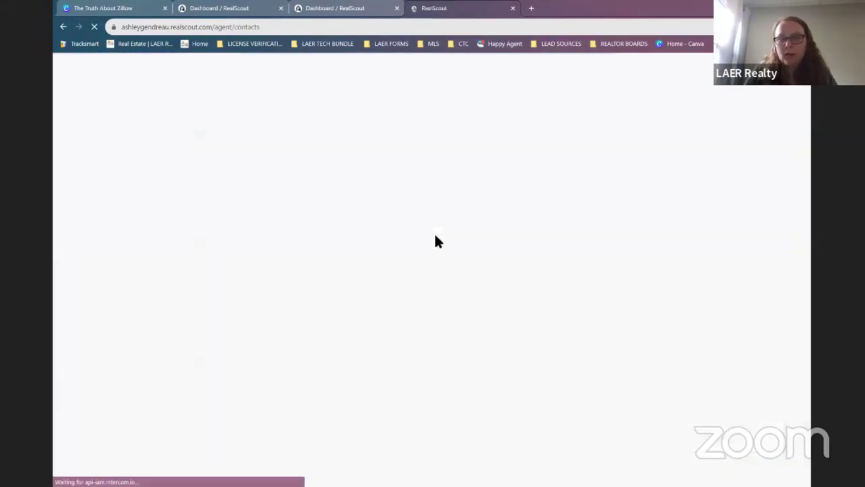
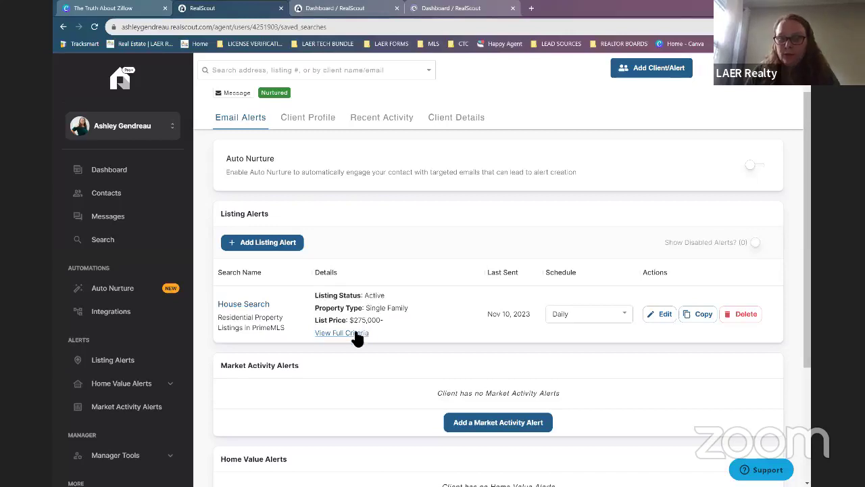
pyautogui.scroll(-1, 351, 335)
pyautogui.scroll(-1, 358, 290)
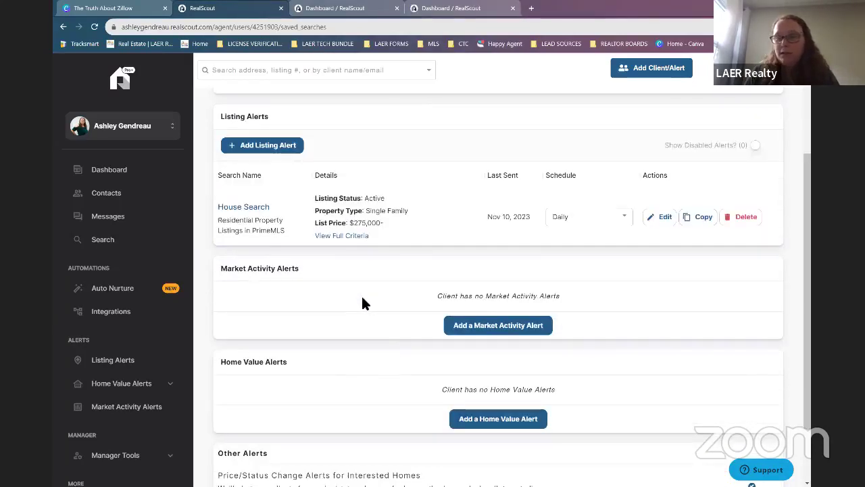
pyautogui.scroll(-1, 351, 273)
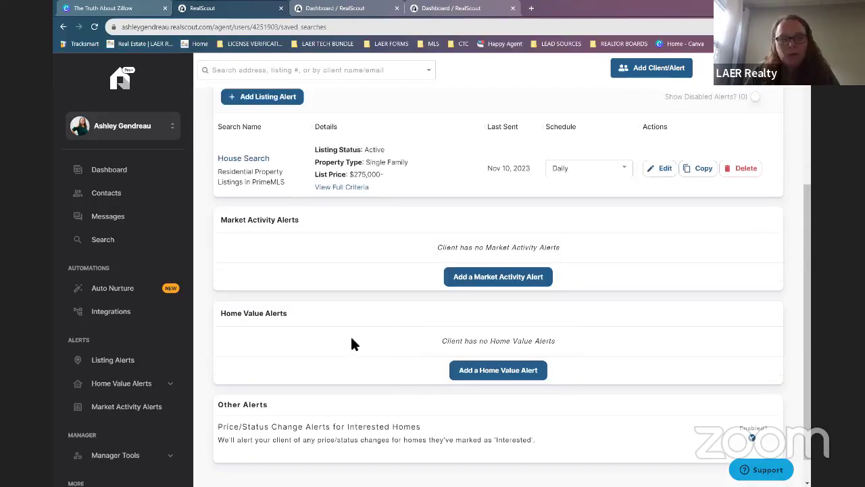
pyautogui.scroll(-1, 350, 300)
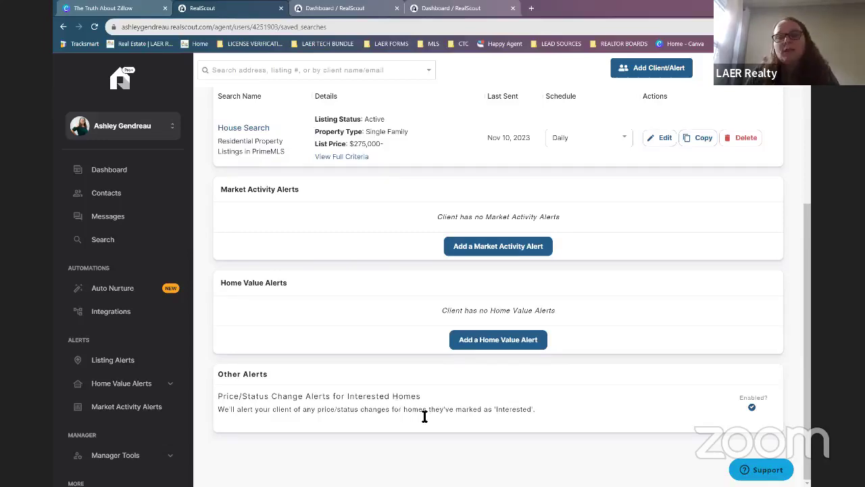
pyautogui.scroll(1, 382, 338)
pyautogui.scroll(1, 383, 440)
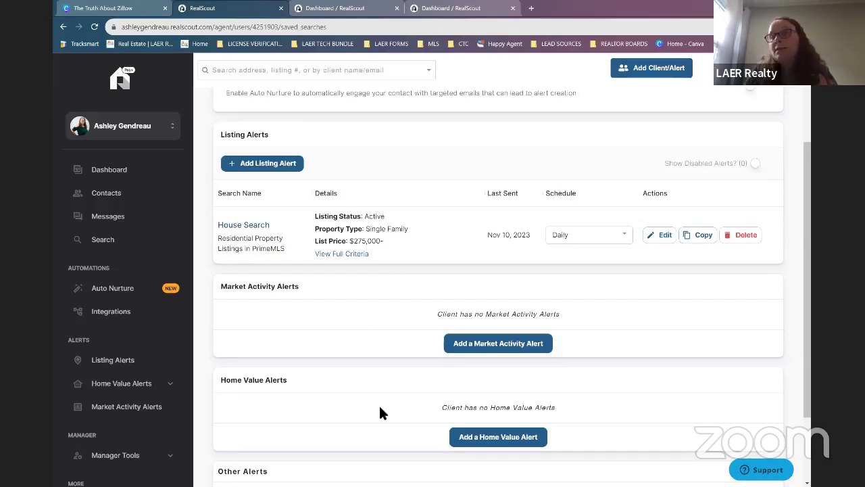
pyautogui.scroll(3, 409, 231)
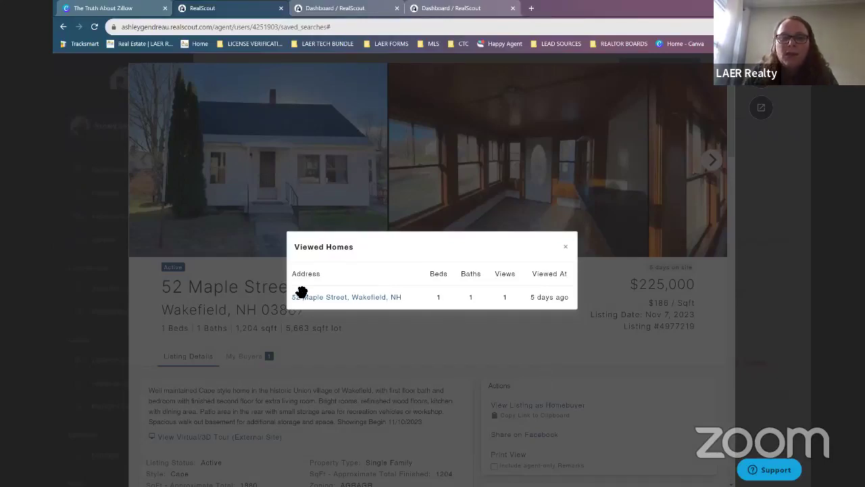
# Close Viewed Homes and review the $225,000 listing's details, agent info and remarks, returning to the top.
pyautogui.click(386, 294)
pyautogui.scroll(-1, 387, 297)
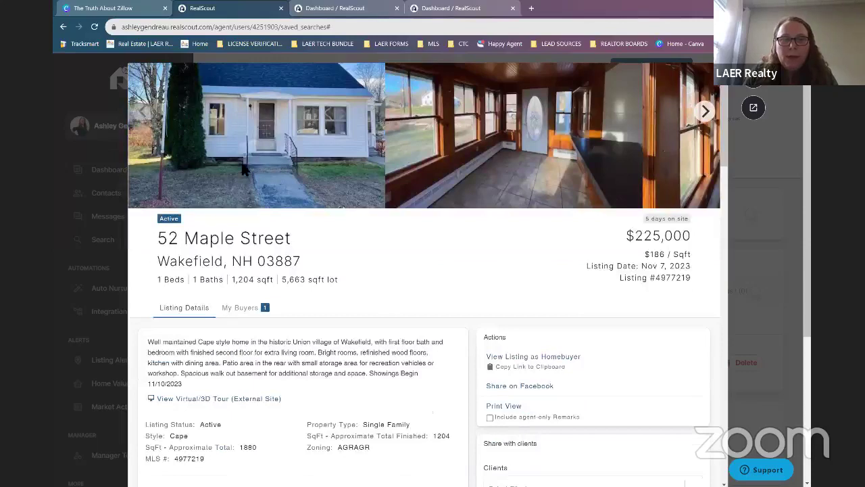
pyautogui.click(237, 307)
pyautogui.scroll(-3, 231, 318)
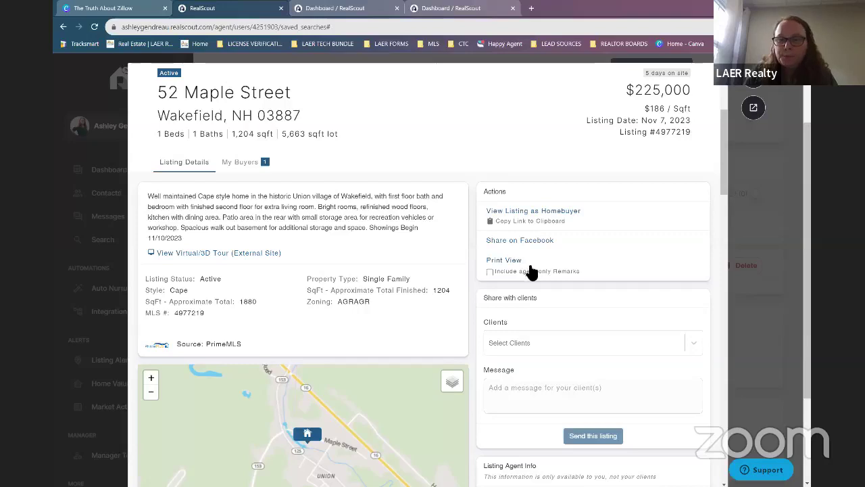
pyautogui.scroll(-3, 526, 262)
pyautogui.scroll(-1, 532, 271)
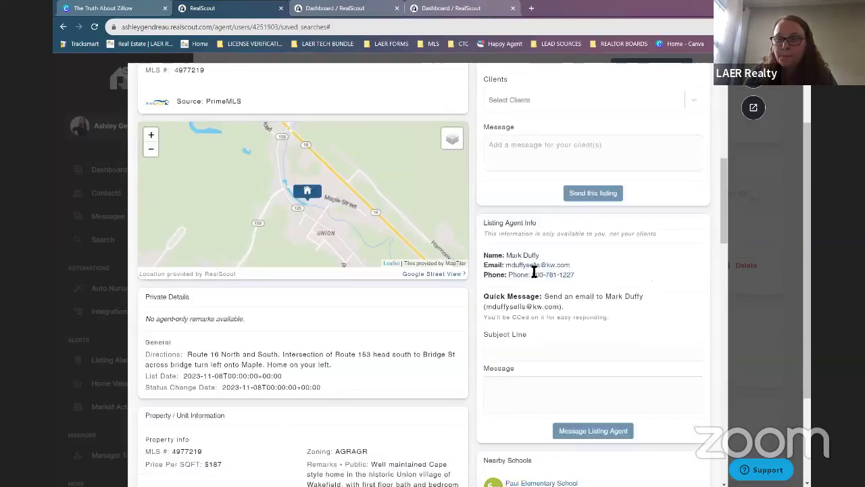
pyautogui.scroll(-5, 531, 274)
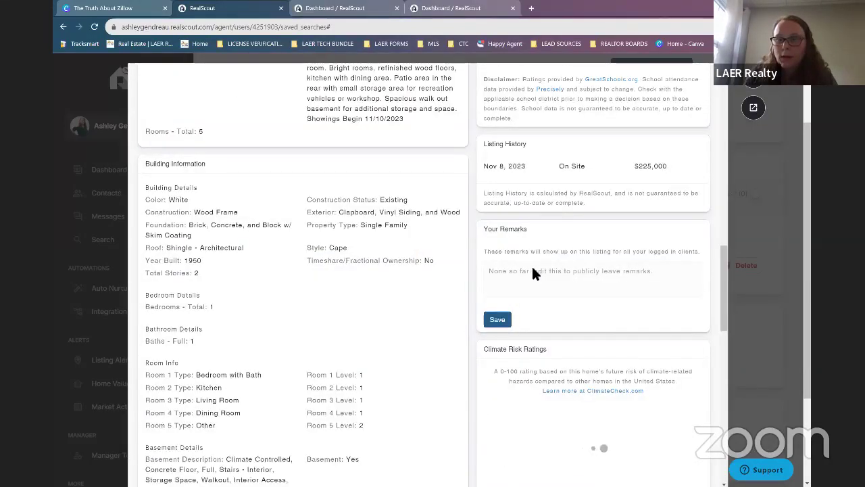
pyautogui.scroll(-3, 533, 271)
pyautogui.scroll(2, 575, 257)
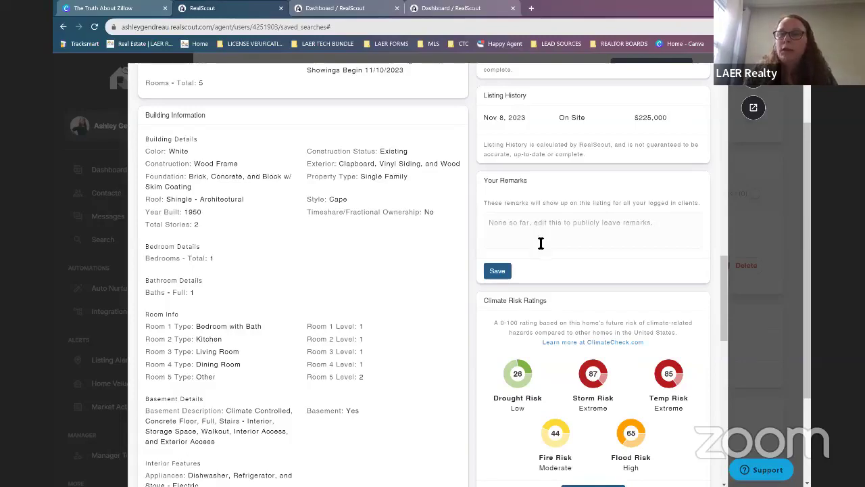
pyautogui.scroll(8, 544, 267)
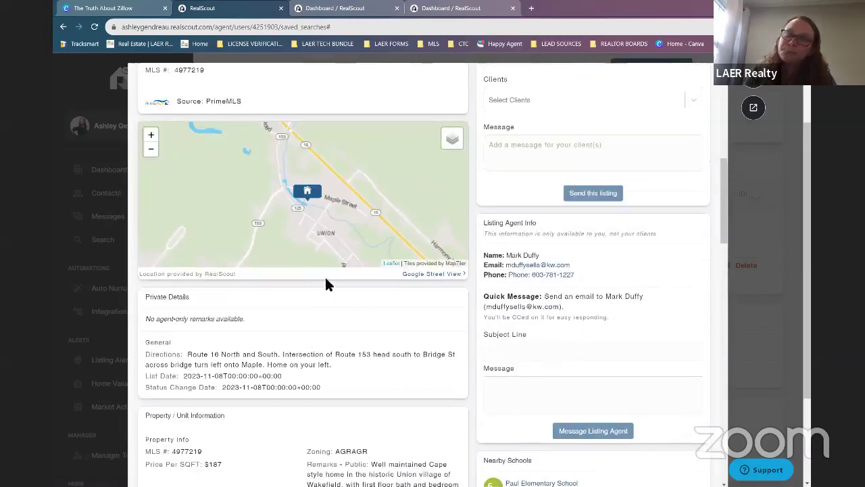
pyautogui.scroll(8, 324, 281)
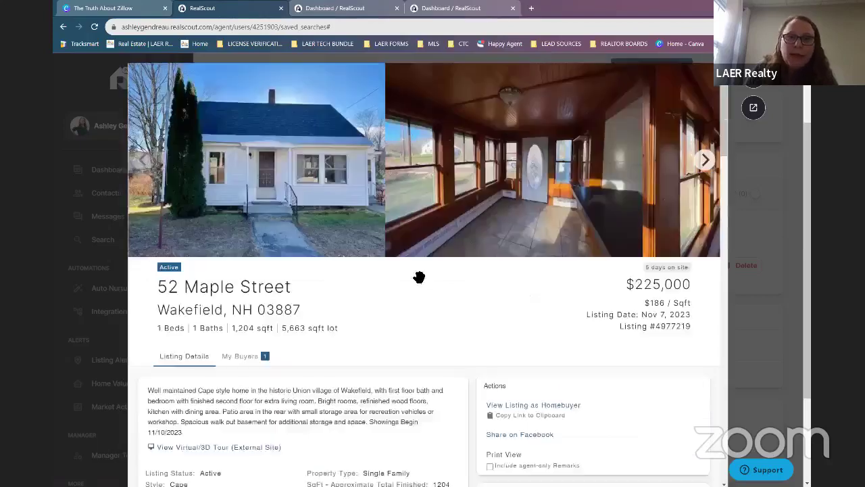
pyautogui.click(703, 161)
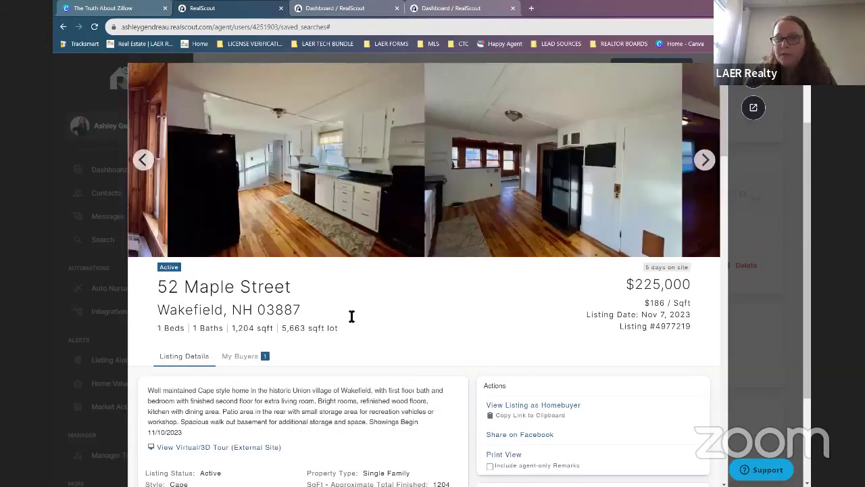
pyautogui.scroll(-1, 350, 315)
pyautogui.scroll(-1, 349, 313)
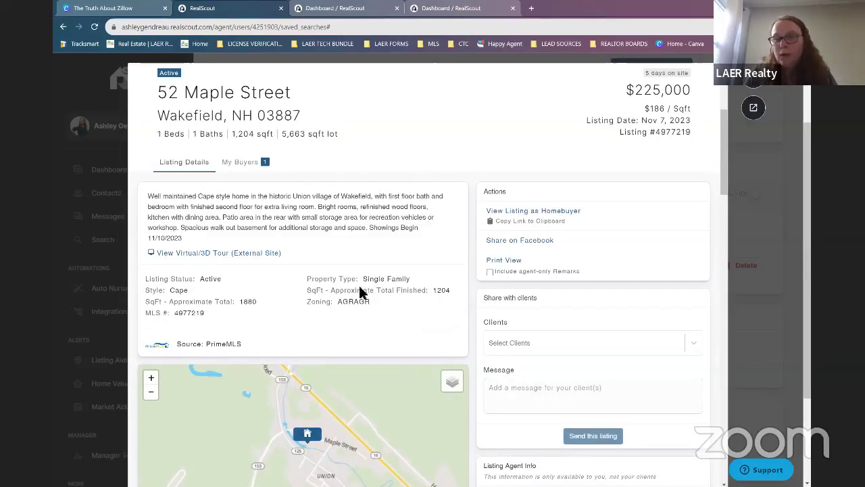
pyautogui.scroll(-2, 265, 315)
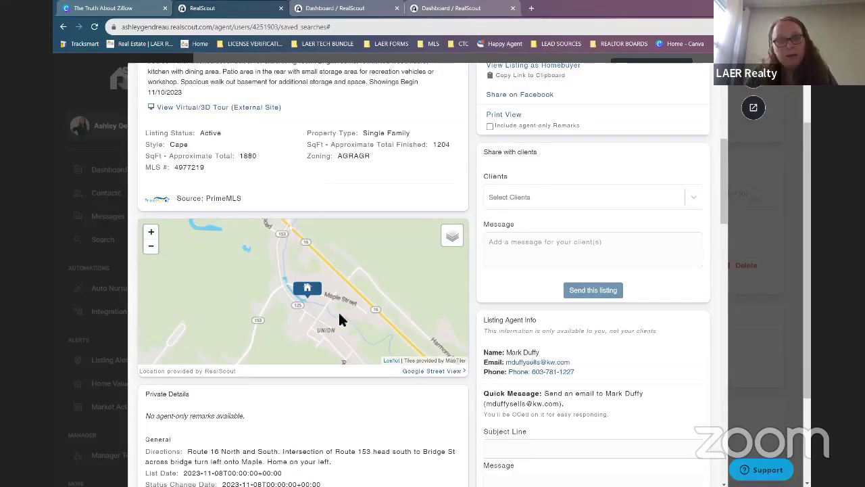
pyautogui.scroll(-1, 336, 313)
pyautogui.scroll(-1, 264, 317)
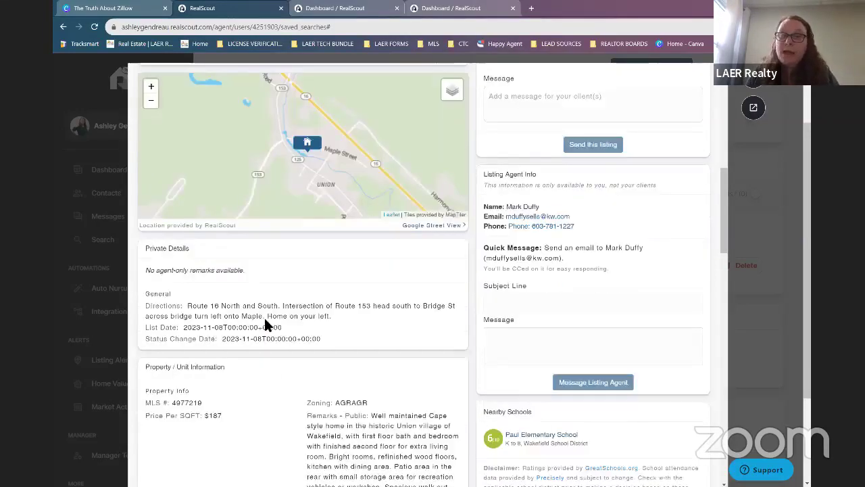
# Scroll to the Climate Risk Ratings: storm 87, temperature 85 extreme, flood 65 high.
pyautogui.scroll(-1, 274, 324)
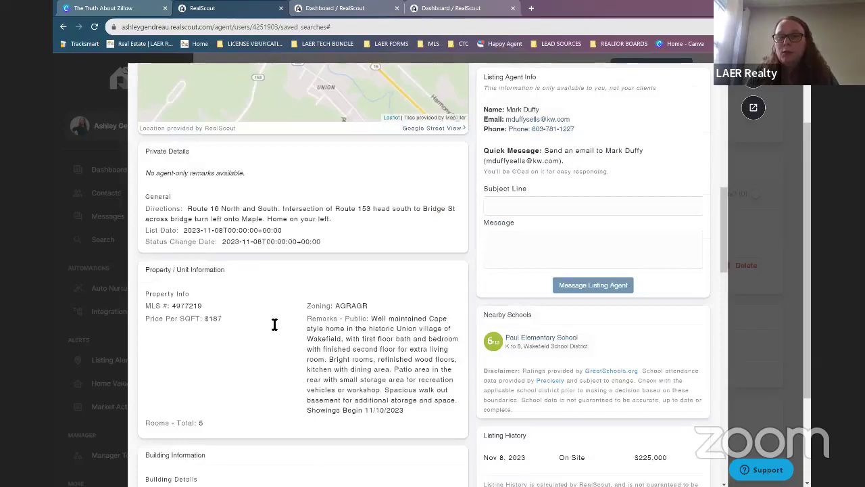
pyautogui.scroll(-1, 386, 323)
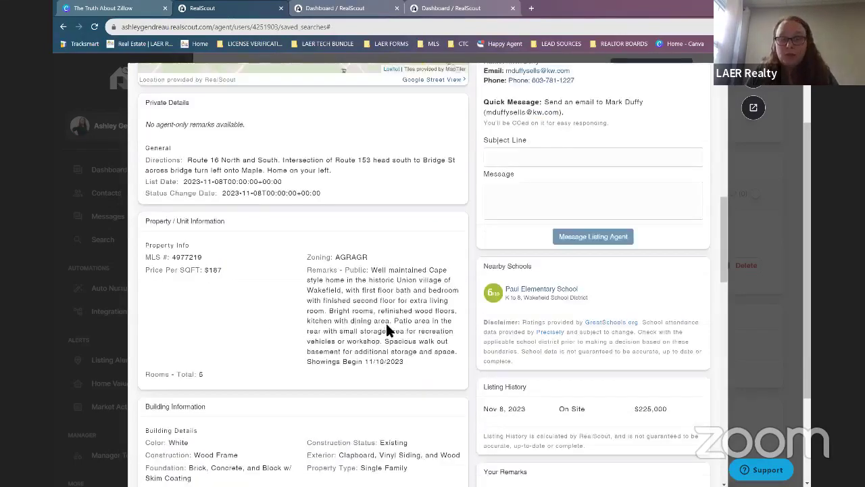
pyautogui.scroll(-1, 369, 326)
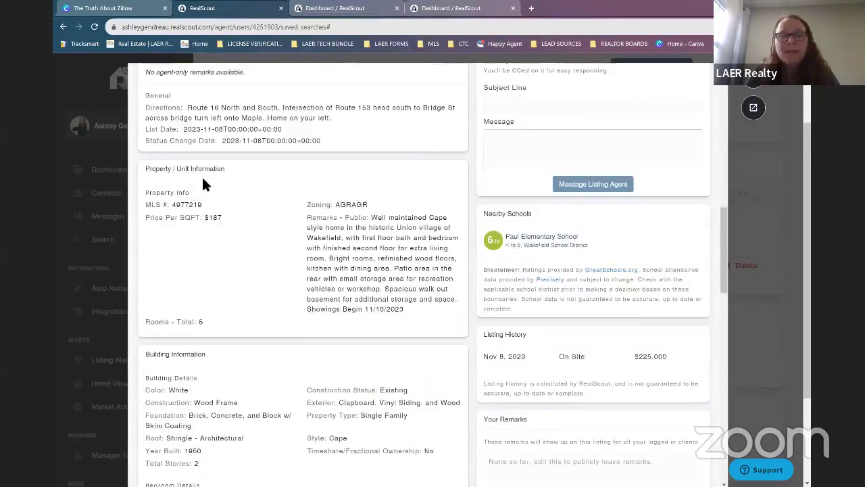
pyautogui.scroll(-3, 322, 265)
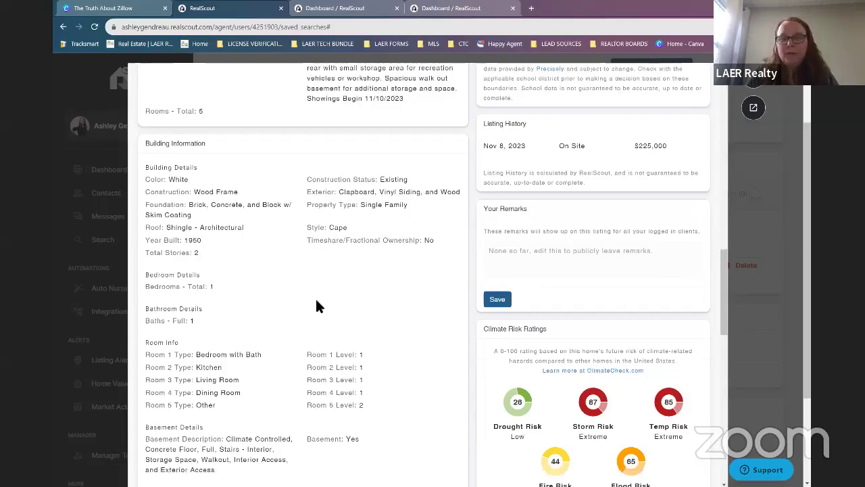
pyautogui.scroll(-6, 527, 350)
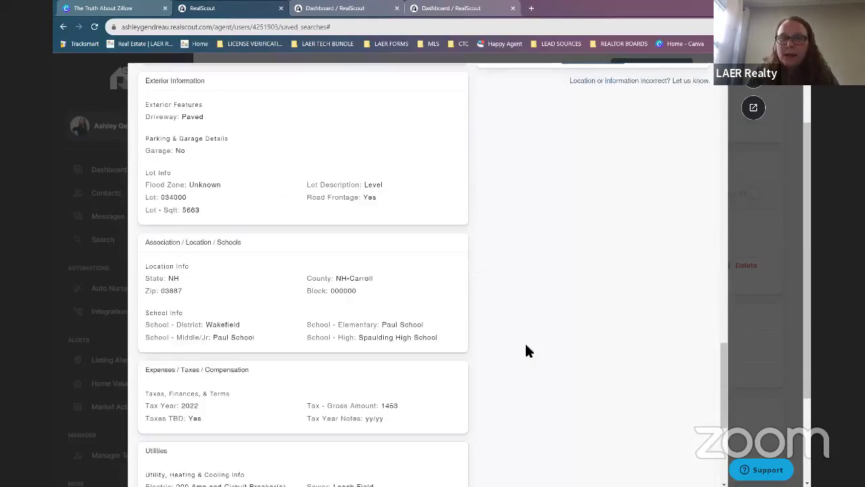
pyautogui.scroll(1, 542, 357)
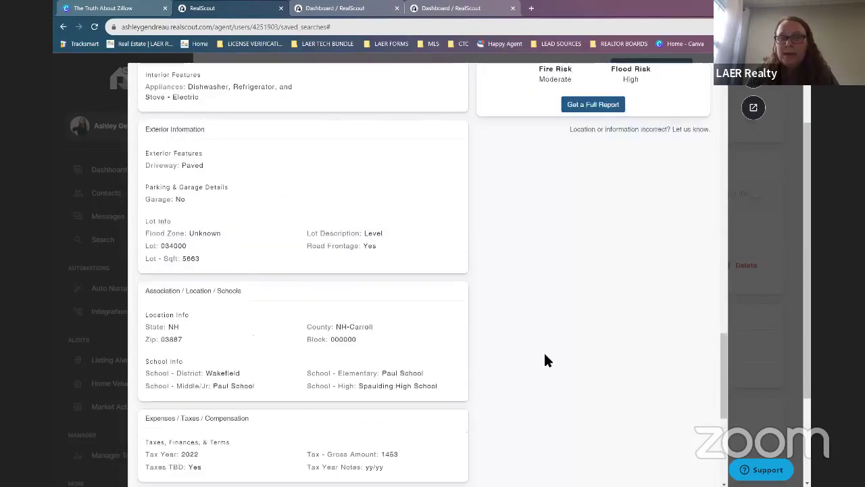
pyautogui.scroll(5, 545, 357)
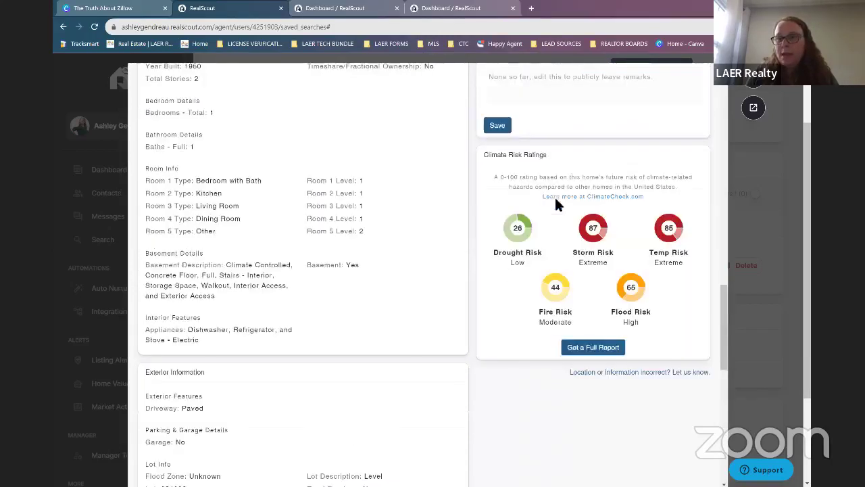
pyautogui.scroll(1, 703, 359)
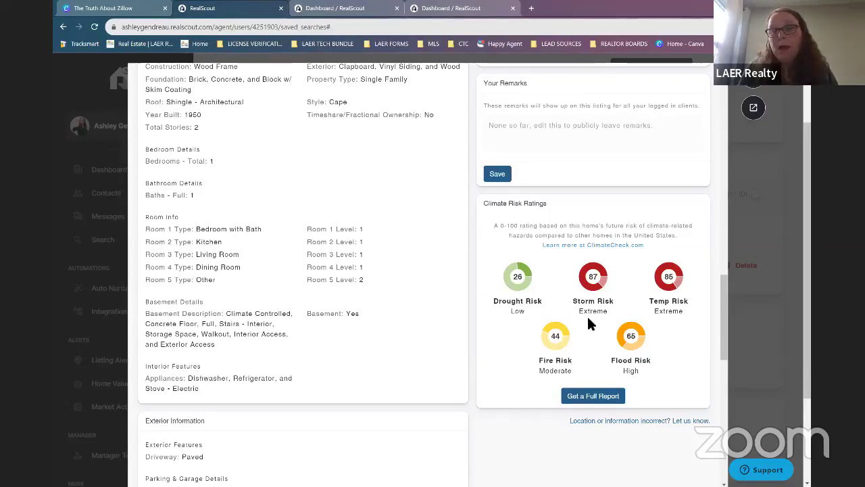
pyautogui.scroll(1, 583, 309)
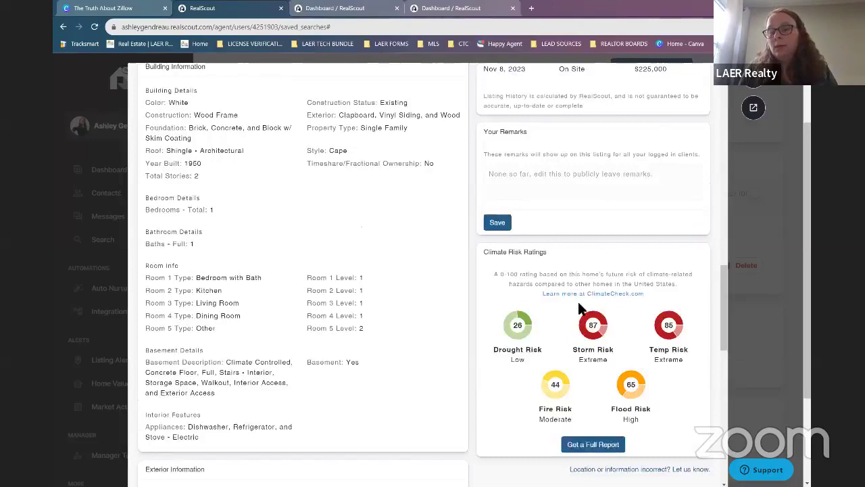
pyautogui.scroll(1, 578, 308)
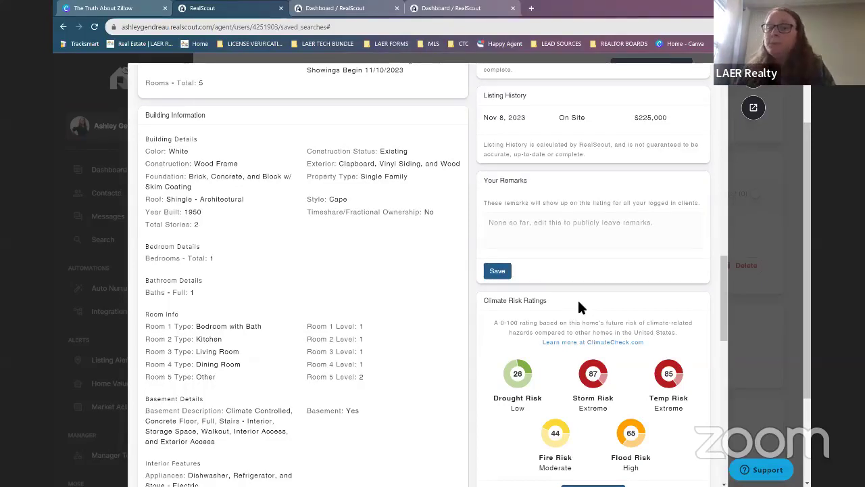
pyautogui.scroll(1, 541, 216)
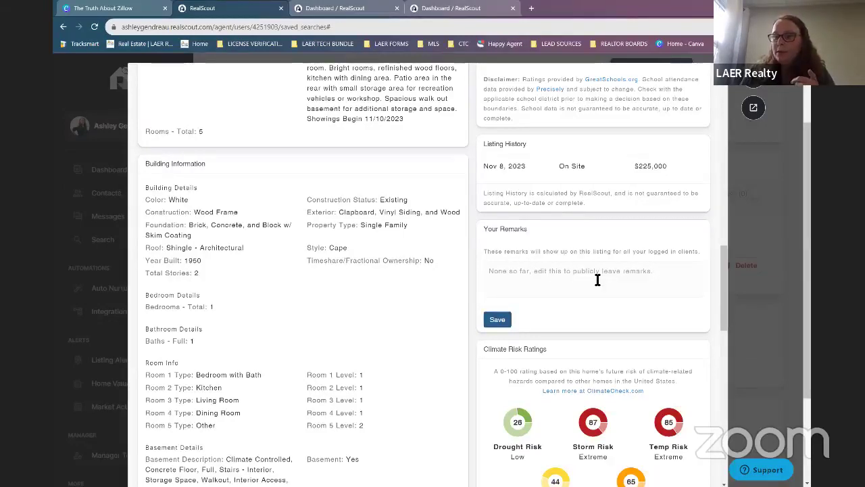
pyautogui.scroll(1, 588, 315)
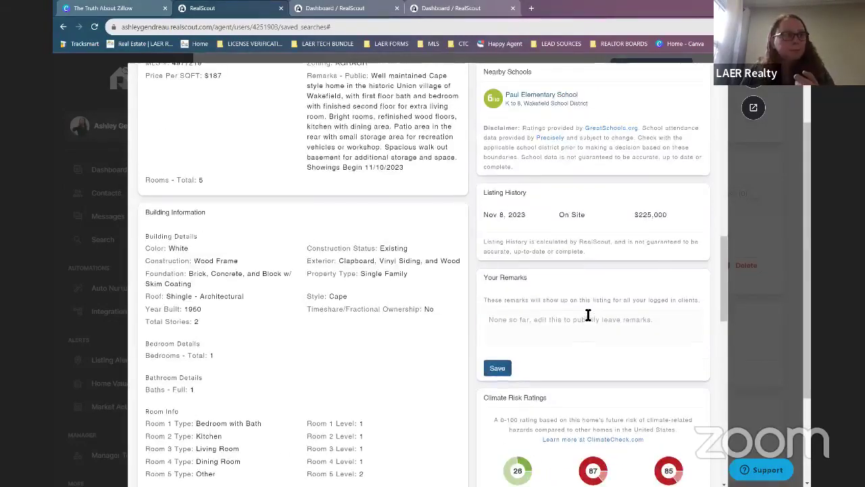
pyautogui.scroll(1, 524, 278)
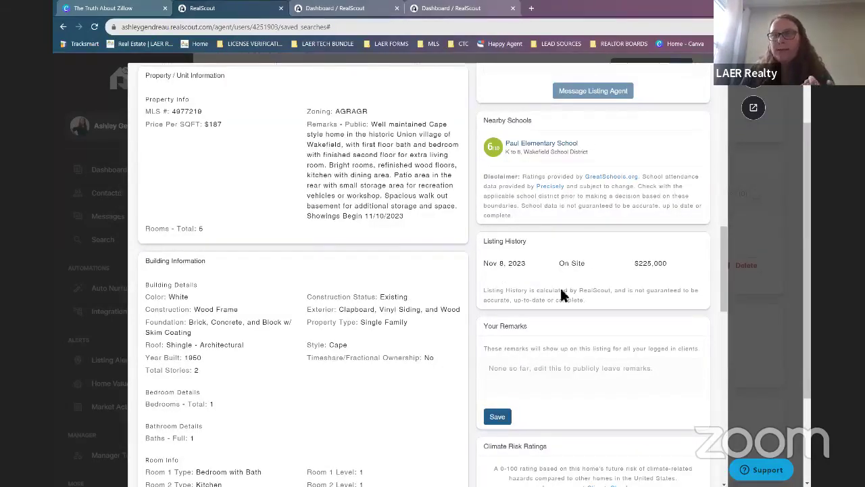
pyautogui.scroll(1, 540, 282)
pyautogui.scroll(1, 558, 288)
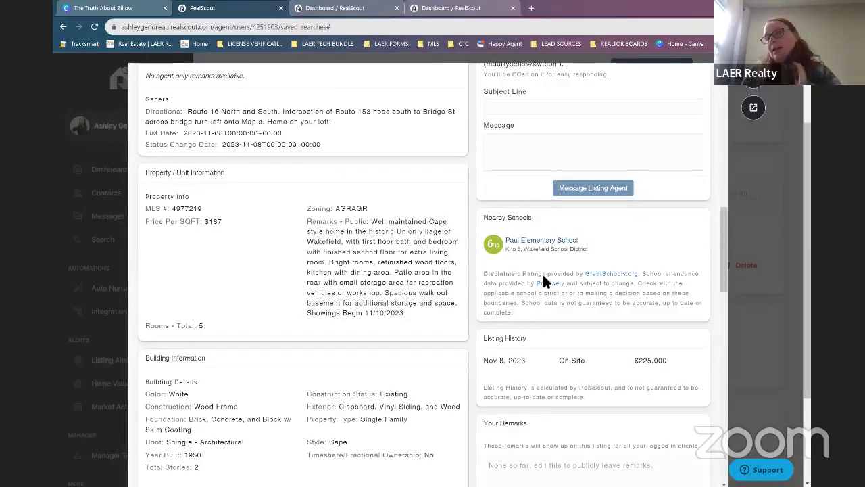
pyautogui.scroll(3, 551, 284)
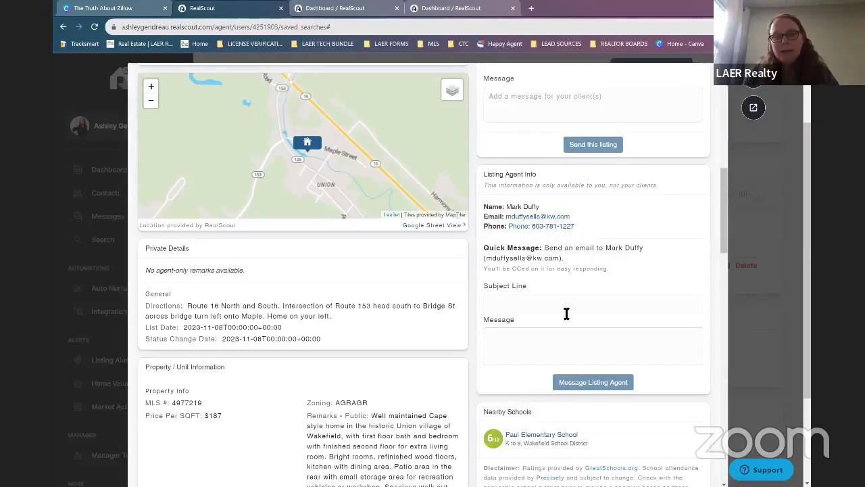
pyautogui.scroll(1, 363, 343)
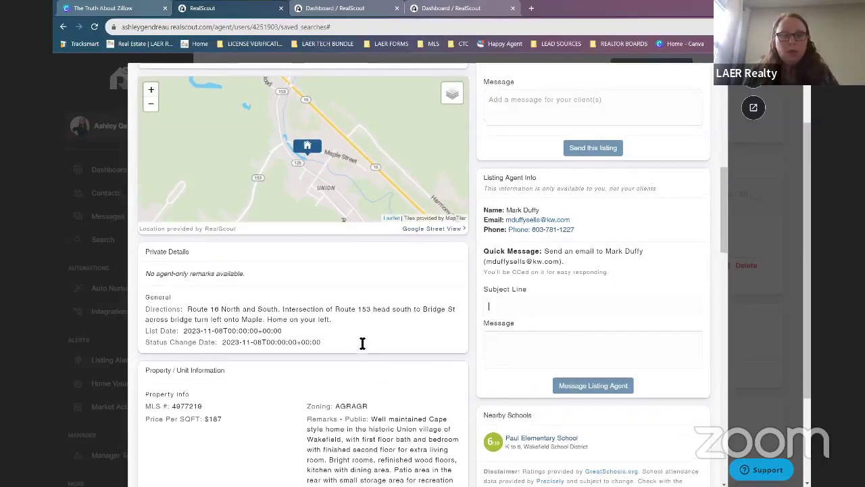
pyautogui.scroll(3, 363, 343)
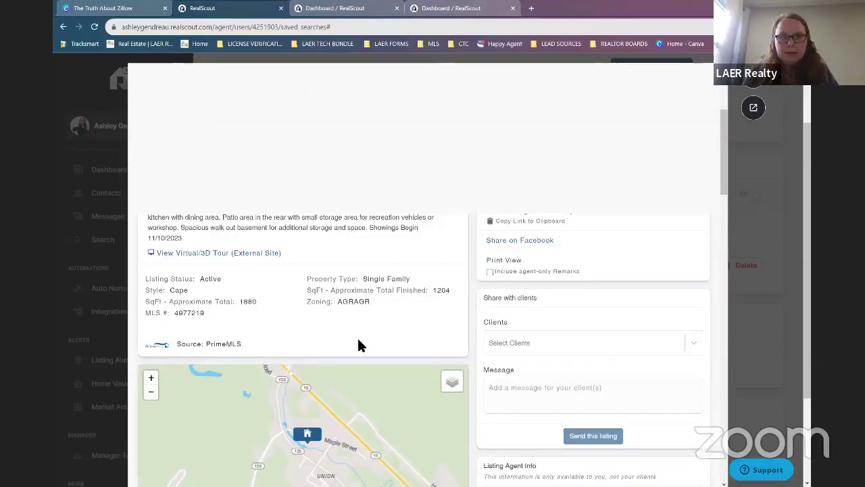
pyautogui.scroll(3, 358, 345)
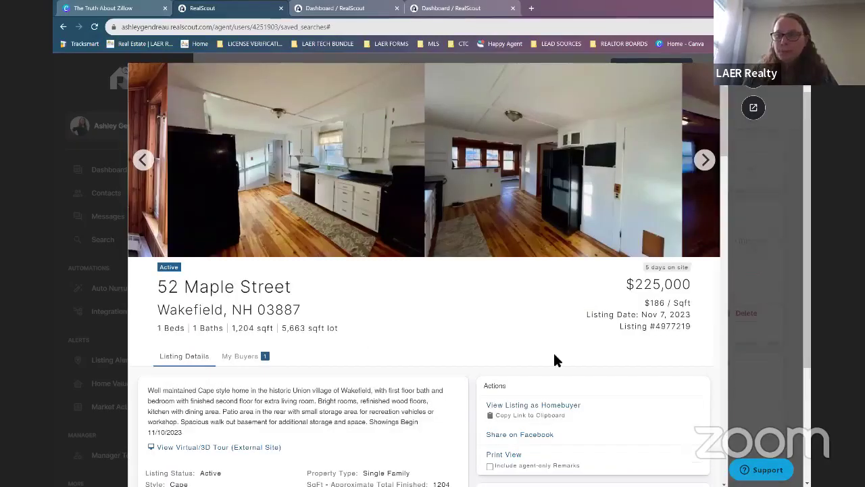
pyautogui.scroll(-7, 561, 345)
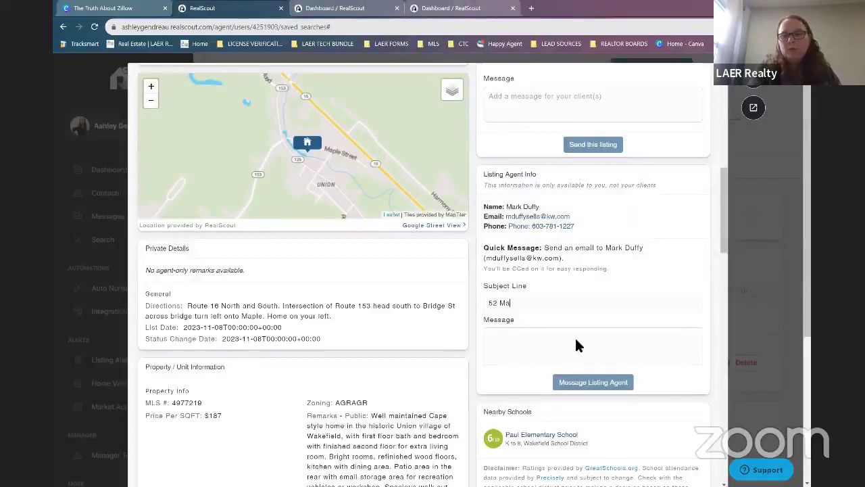
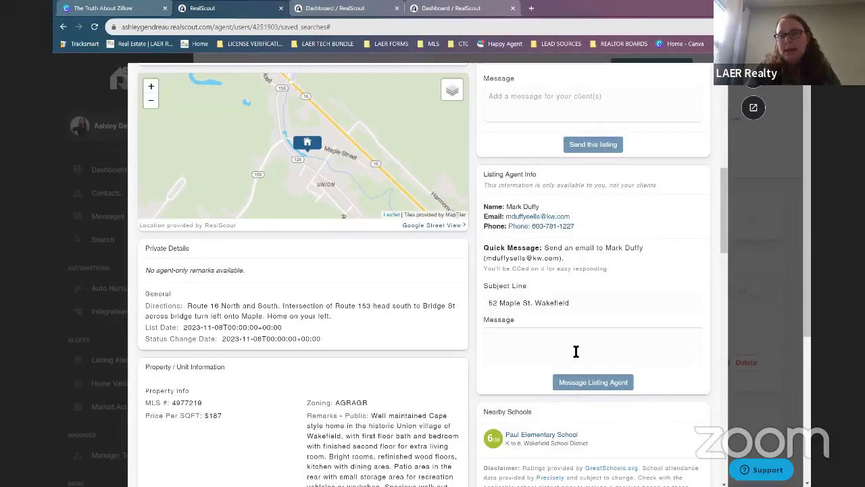
pyautogui.click(576, 350)
pyautogui.write('Helo M')
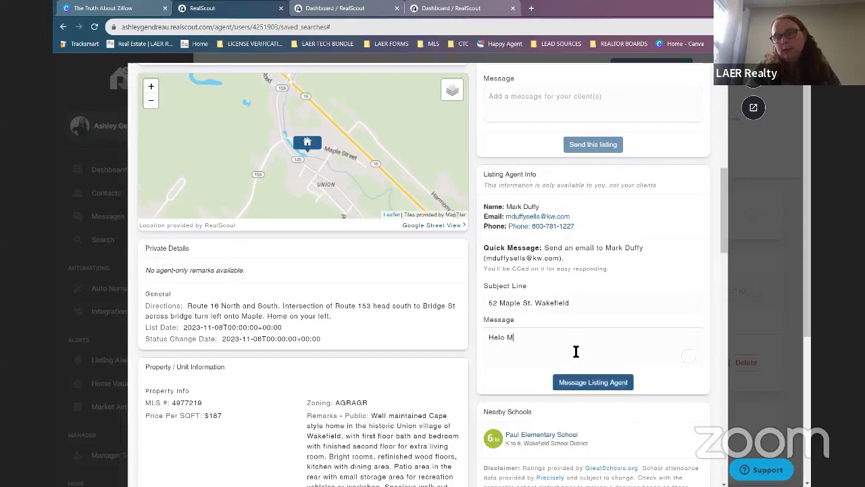
pyautogui.press('BackSpace')
pyautogui.press('BackSpace')
pyautogui.press('BackSpace')
pyautogui.write('lo M')
pyautogui.press('BackSpace')
pyautogui.press('BackSpace')
pyautogui.press('BackSpace')
pyautogui.press('BackSpace')
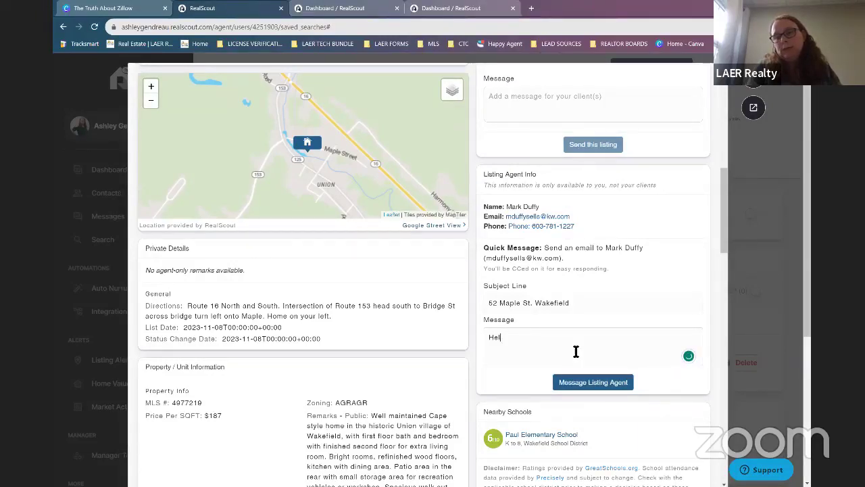
pyautogui.write('lo Mark,')
# Add the line 'My clients are interested in touring this property X date Y time'.
pyautogui.press('Return')
pyautogui.press('Return')
pyautogui.write('M')
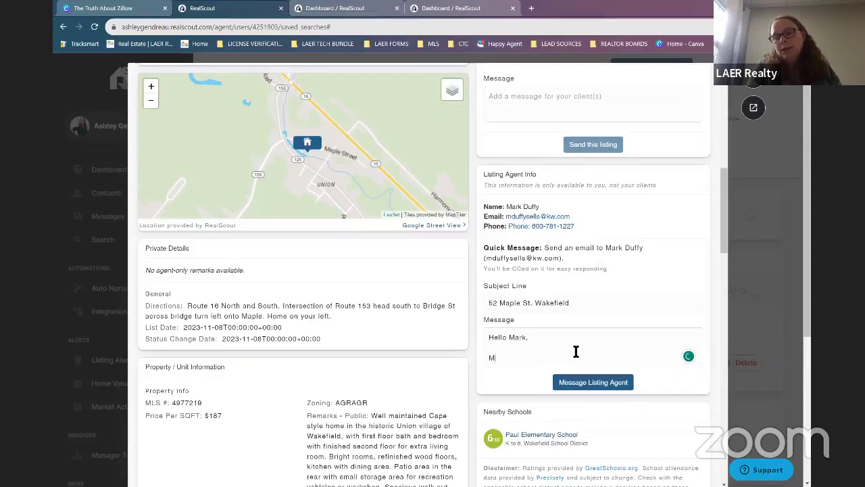
pyautogui.write('y clients are inte')
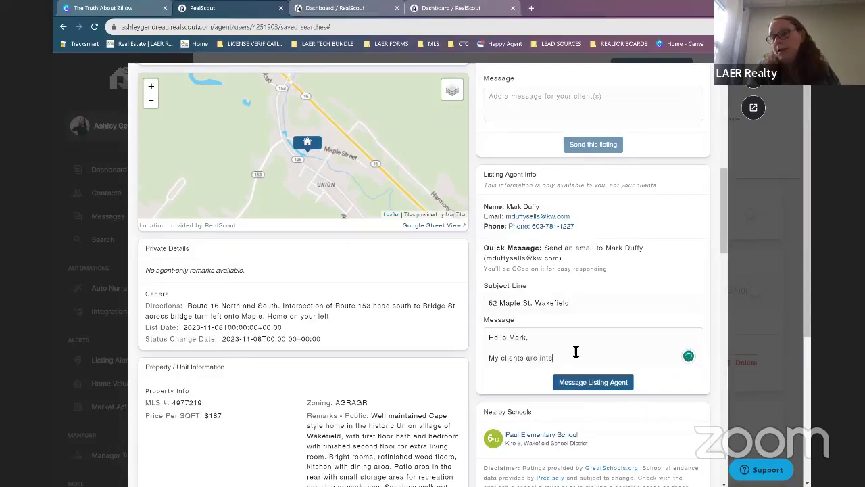
pyautogui.write('rested in touri')
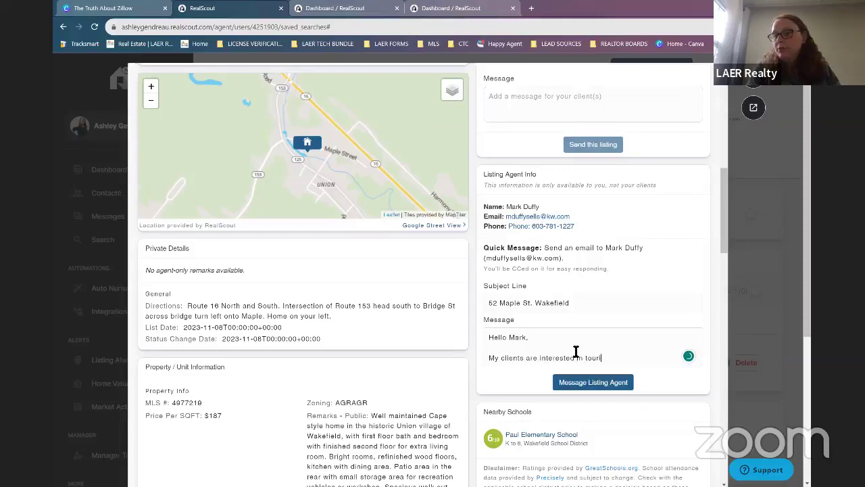
pyautogui.write('ng this ')
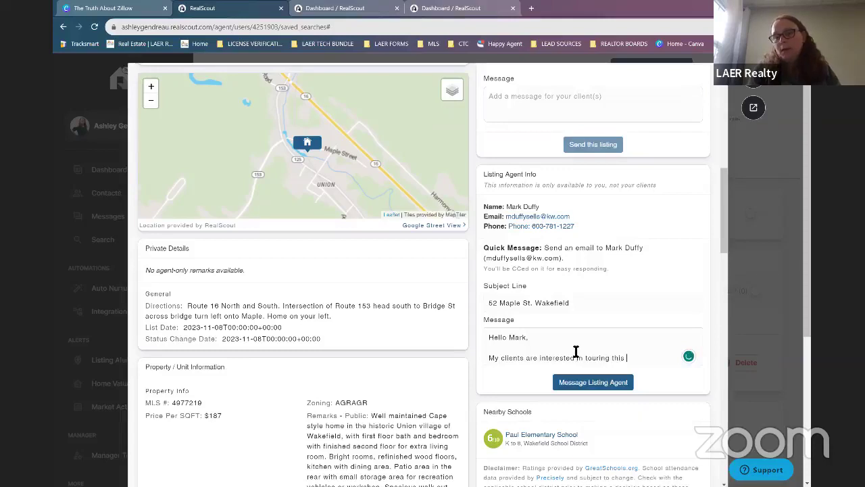
pyautogui.write('proper')
pyautogui.press('BackSpace')
pyautogui.press('BackSpace')
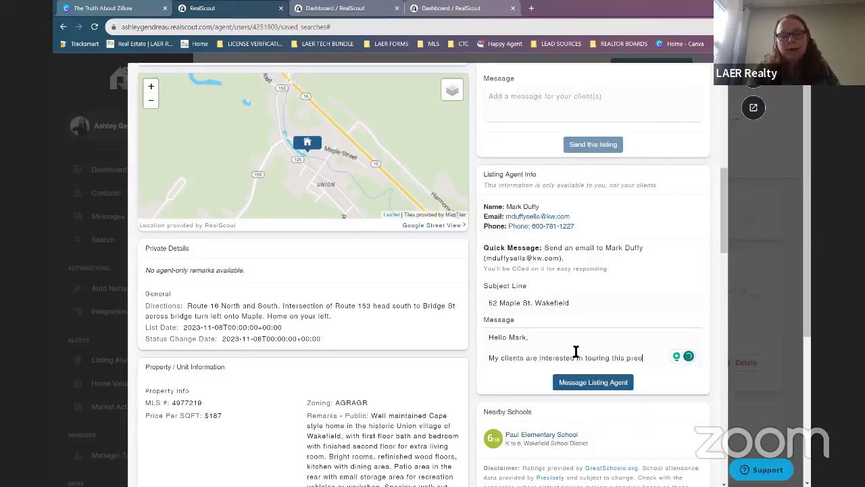
pyautogui.write('er')
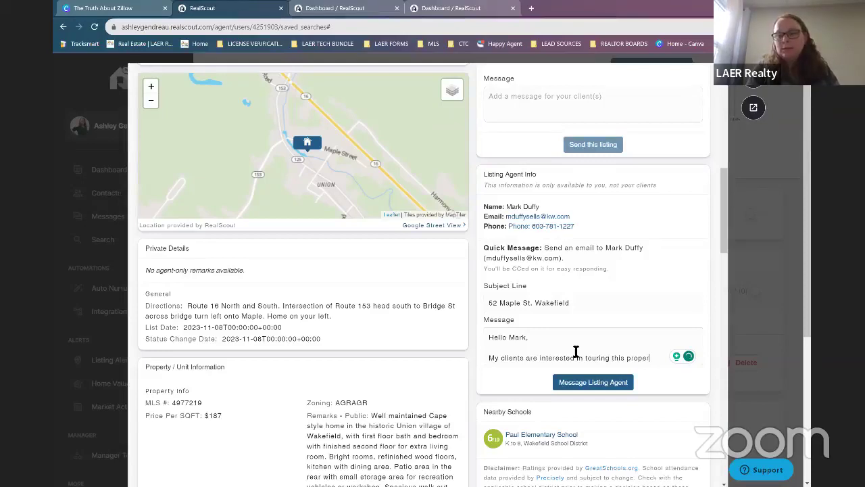
pyautogui.write('ty X date Y')
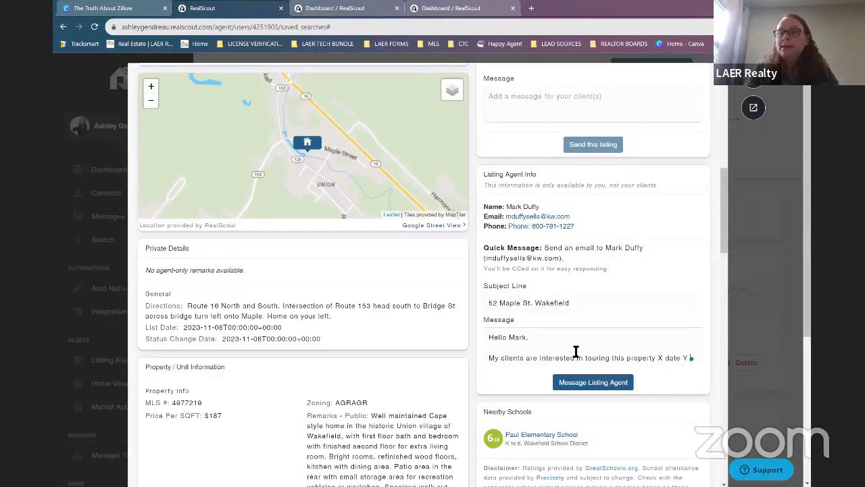
pyautogui.write(' time')
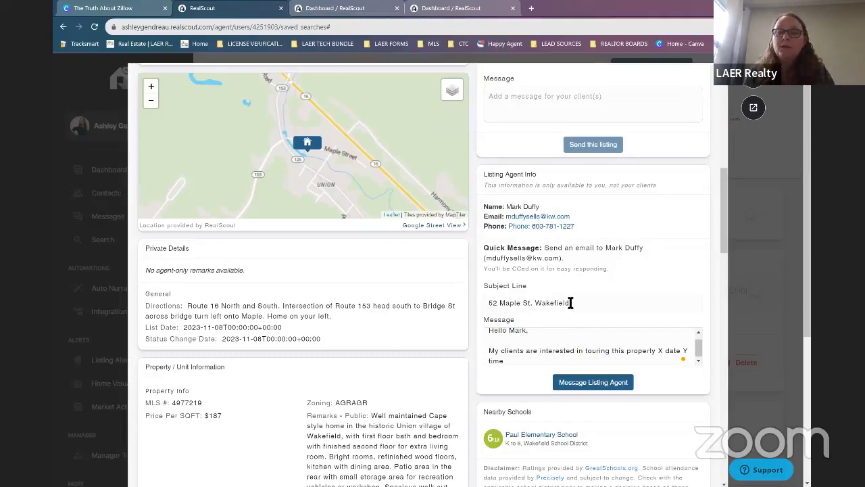
pyautogui.scroll(3, 609, 338)
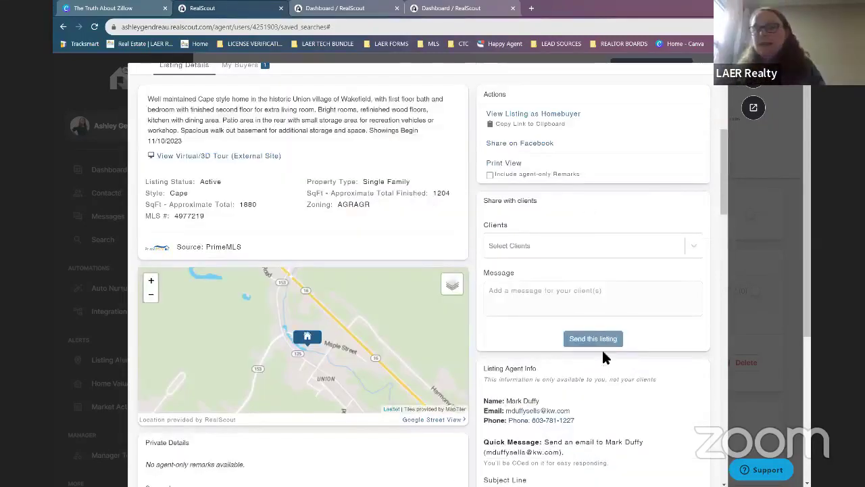
pyautogui.scroll(1, 634, 385)
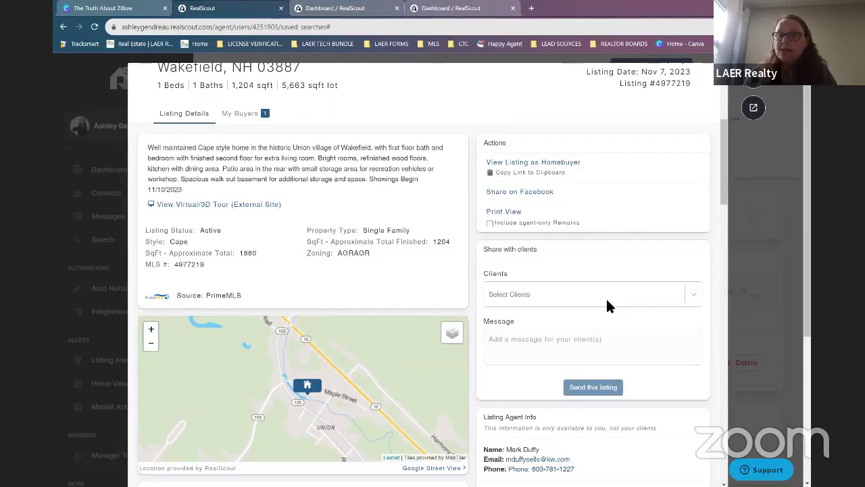
pyautogui.scroll(2, 613, 313)
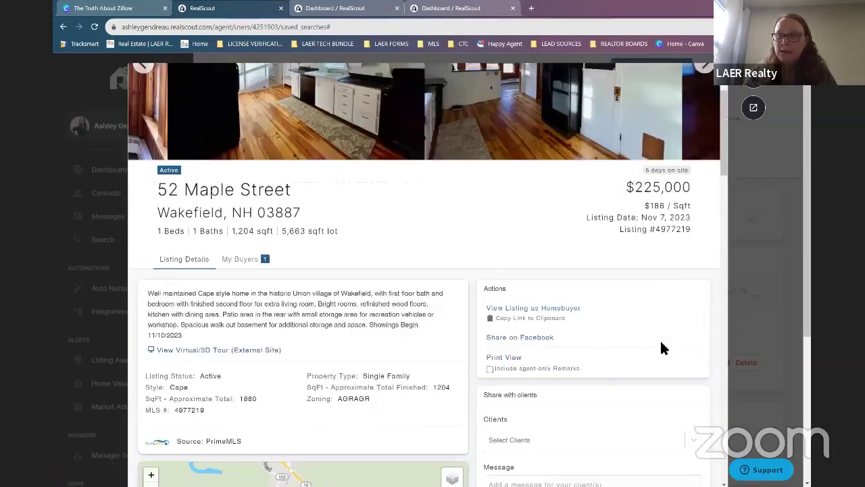
pyautogui.click(561, 309)
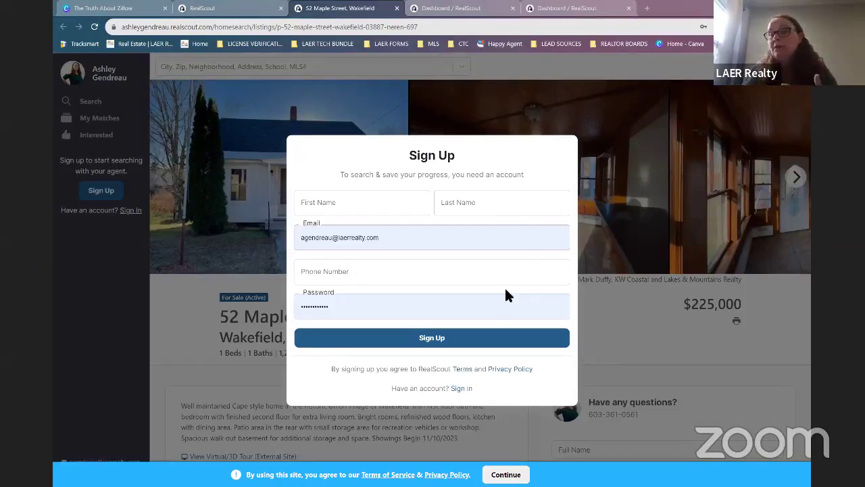
pyautogui.hotkey('ctrl', 'shift', 'Tab')
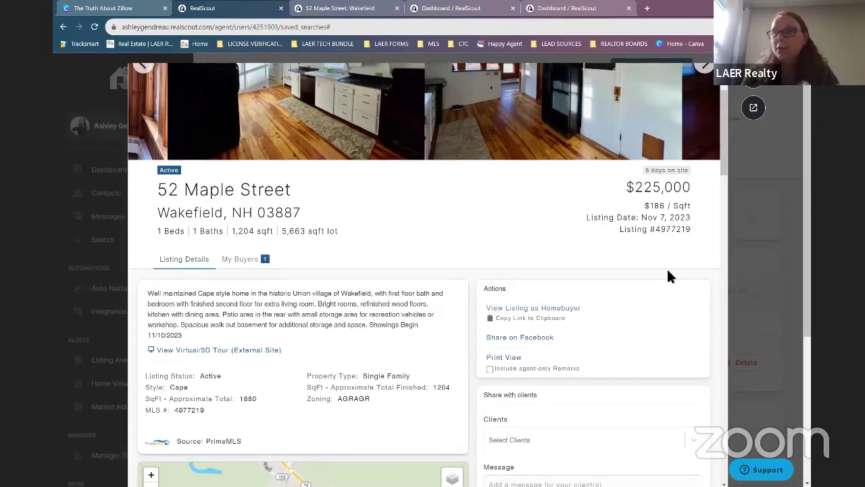
# Review the drafted agent message, then close the listing modal to return to Email Alerts.
pyautogui.scroll(-4, 631, 324)
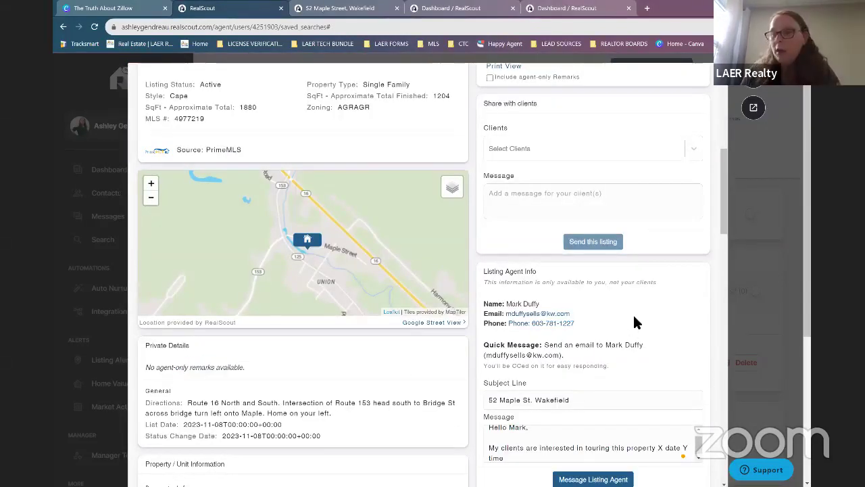
pyautogui.scroll(-1, 634, 317)
pyautogui.scroll(-1, 558, 337)
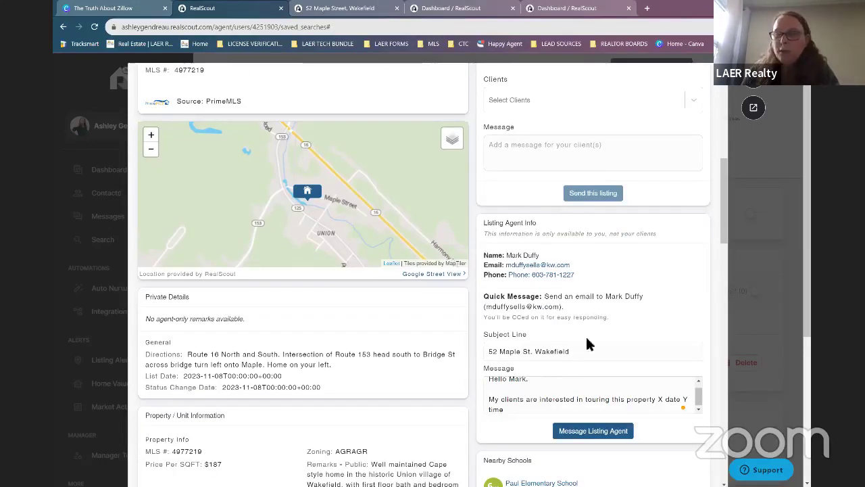
pyautogui.scroll(-3, 589, 336)
pyautogui.scroll(-3, 711, 176)
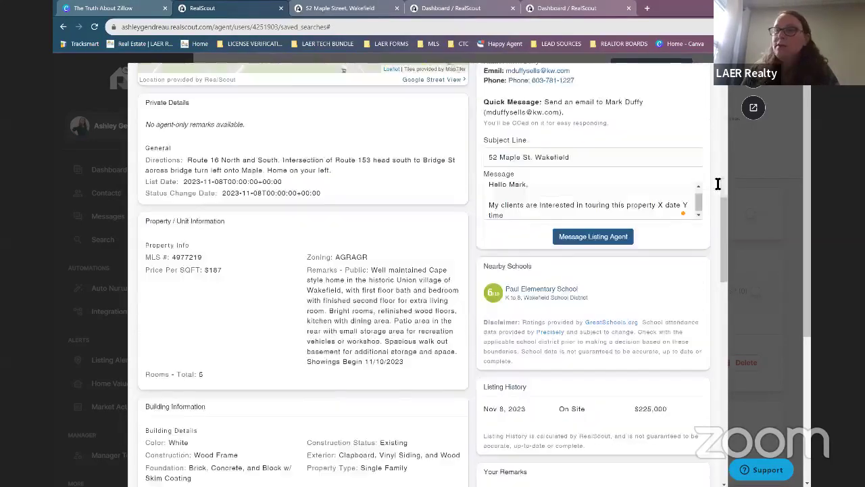
pyautogui.scroll(5, 648, 306)
pyautogui.scroll(6, 650, 310)
pyautogui.scroll(10, 666, 301)
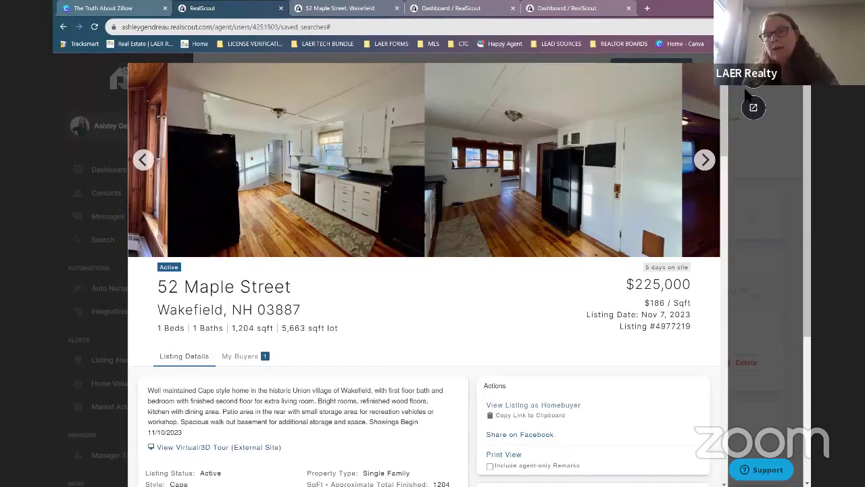
pyautogui.click(743, 193)
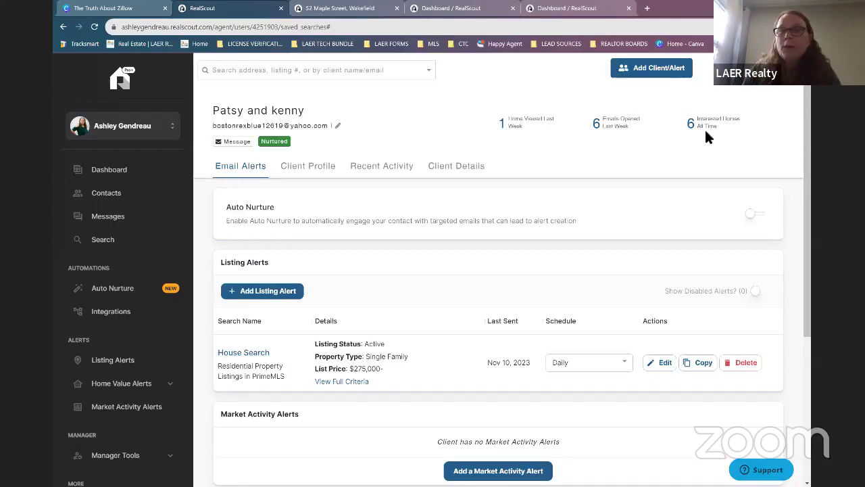
# Start a new client via Add Client/Alert and begin entering the client's e-mail address.
pyautogui.click(666, 71)
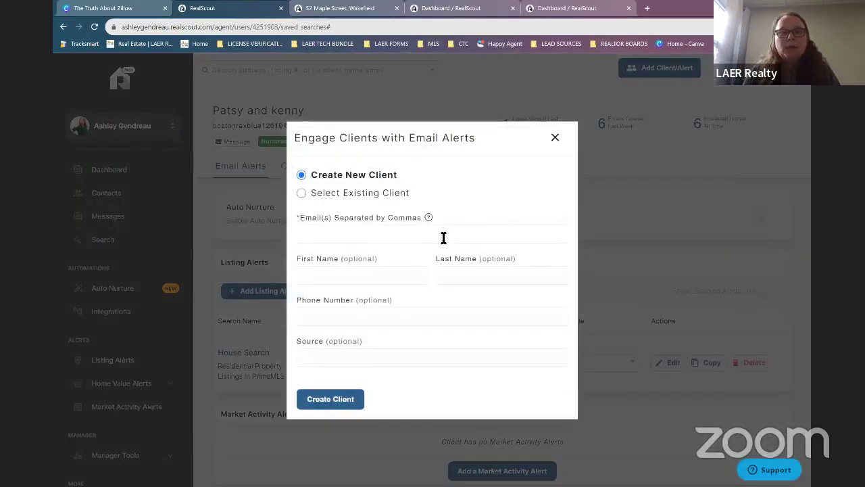
pyautogui.click(445, 236)
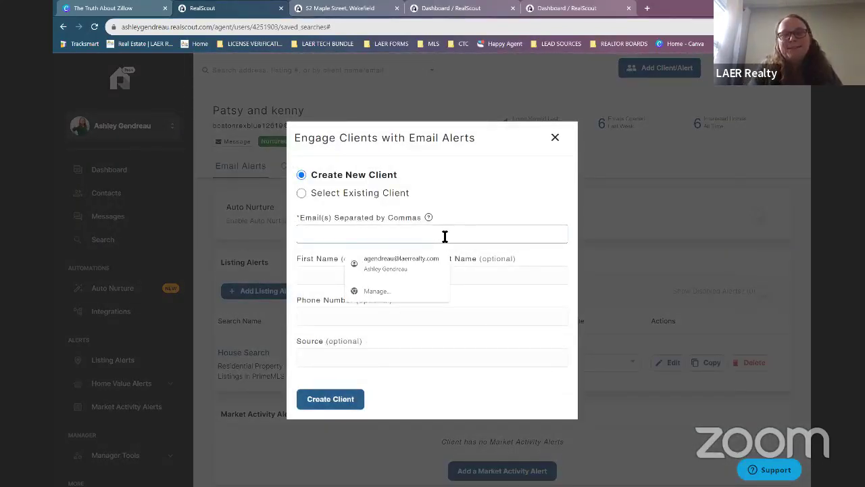
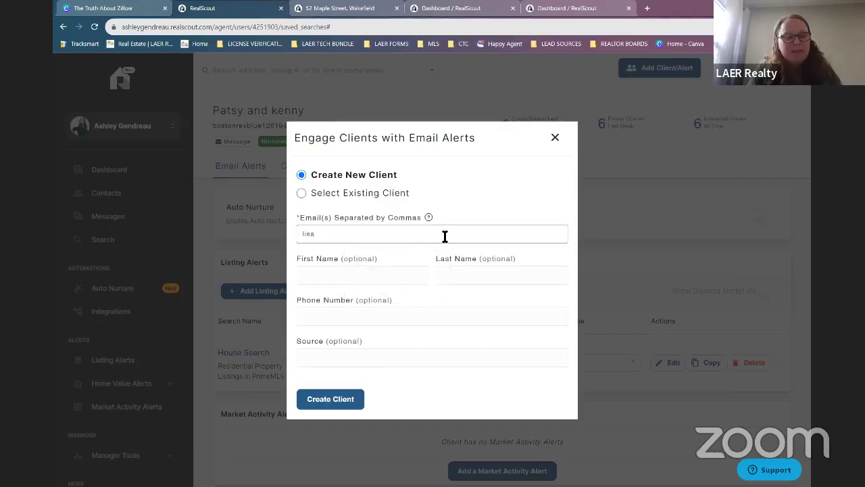